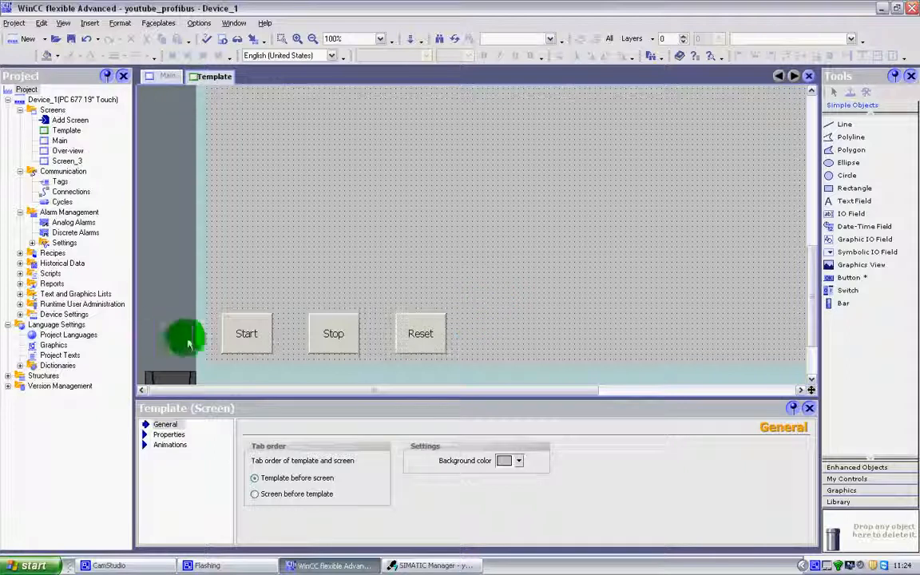
Check the functions and tag assigned to the Start button's press and release events
left_click(249, 337)
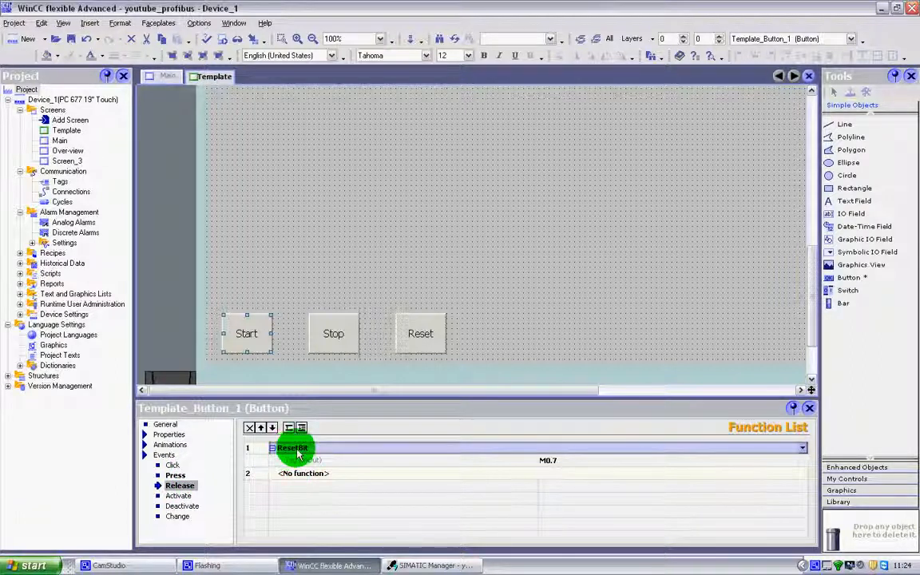
left_click(175, 475)
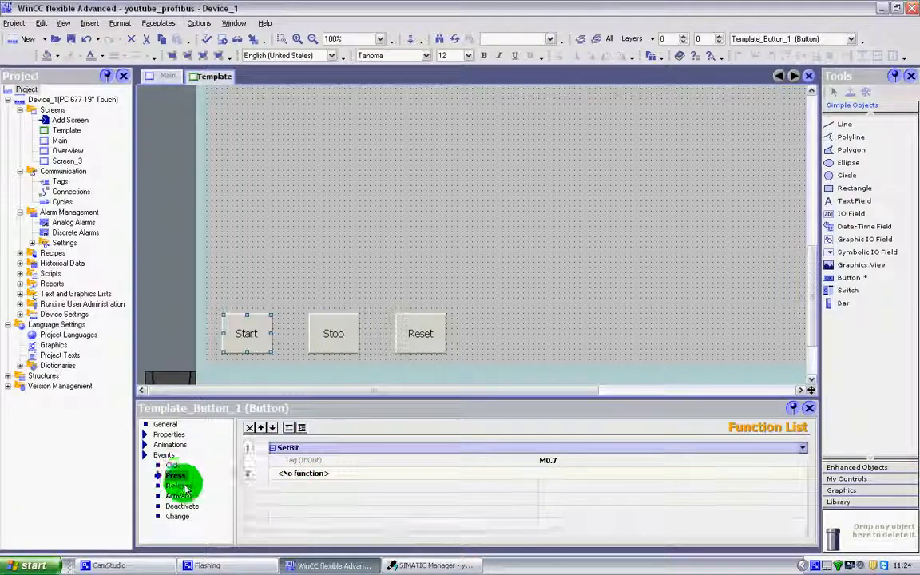
left_click(556, 461)
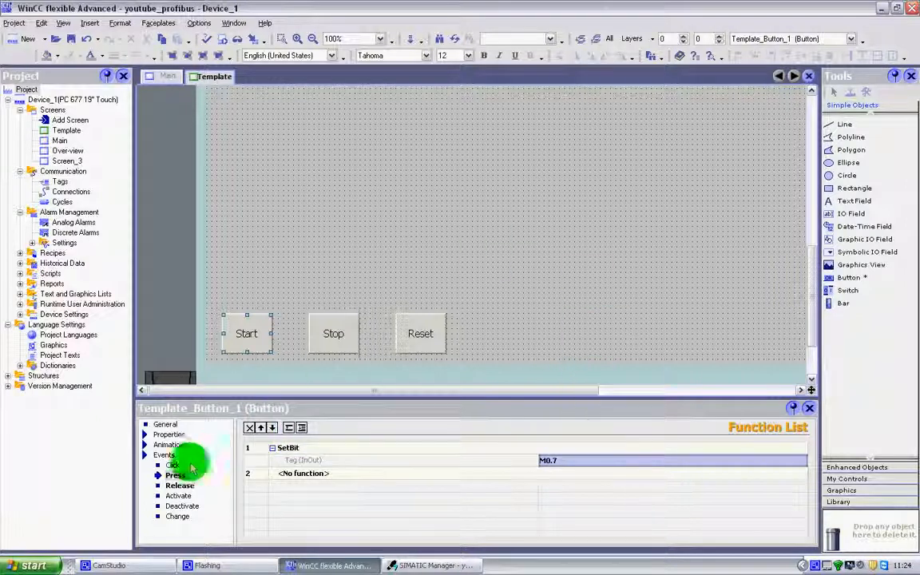
left_click(147, 455)
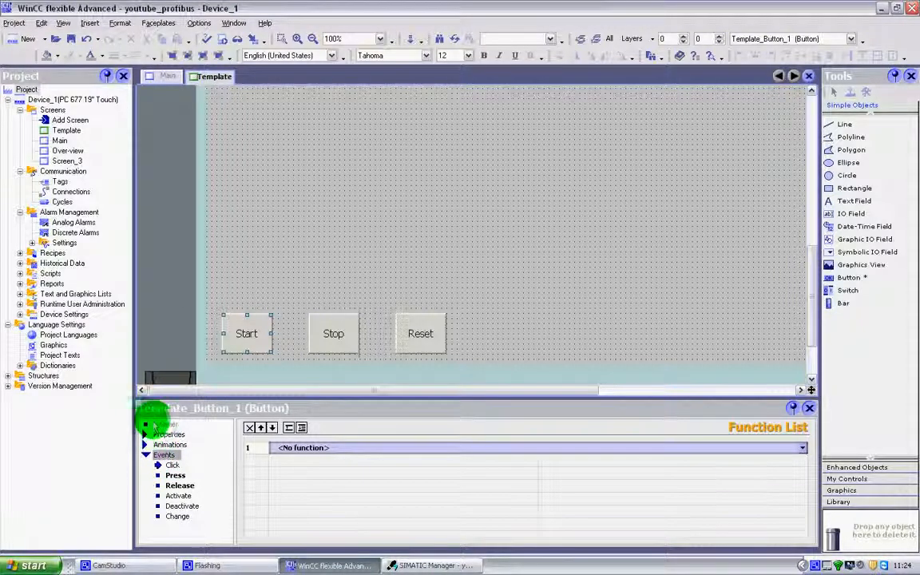
Switch the Start button from text to graphic mode, with a single graphic as the source
left_click(158, 426)
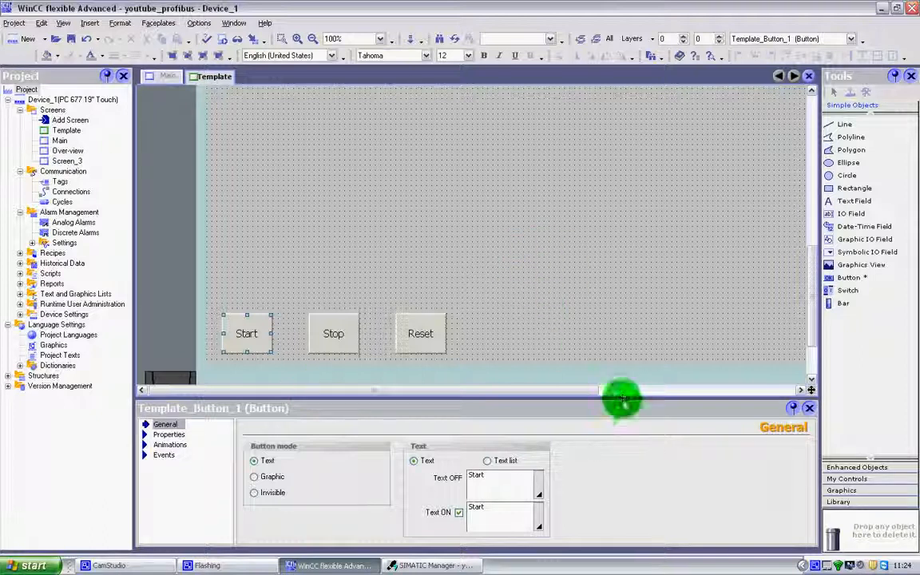
left_click_drag(623, 397, 627, 353)
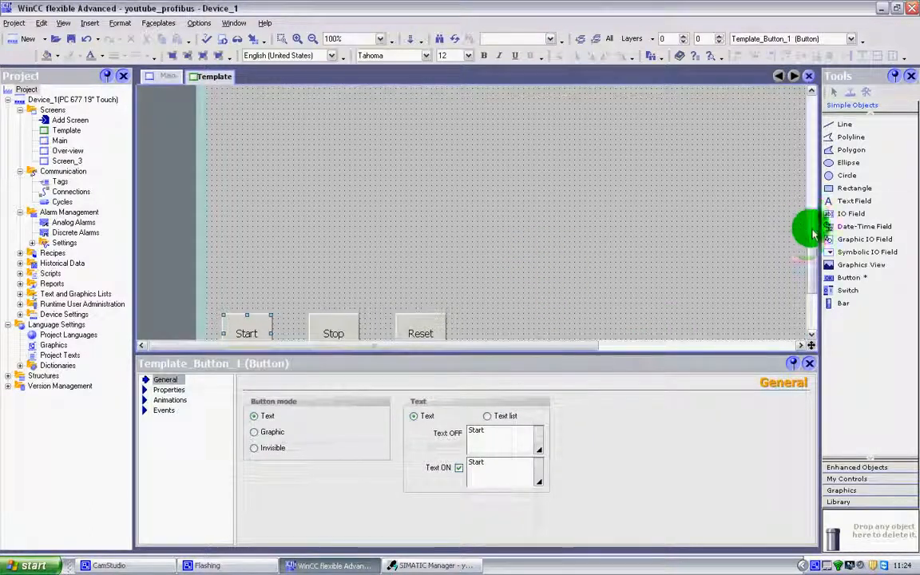
left_click_drag(811, 252, 787, 281)
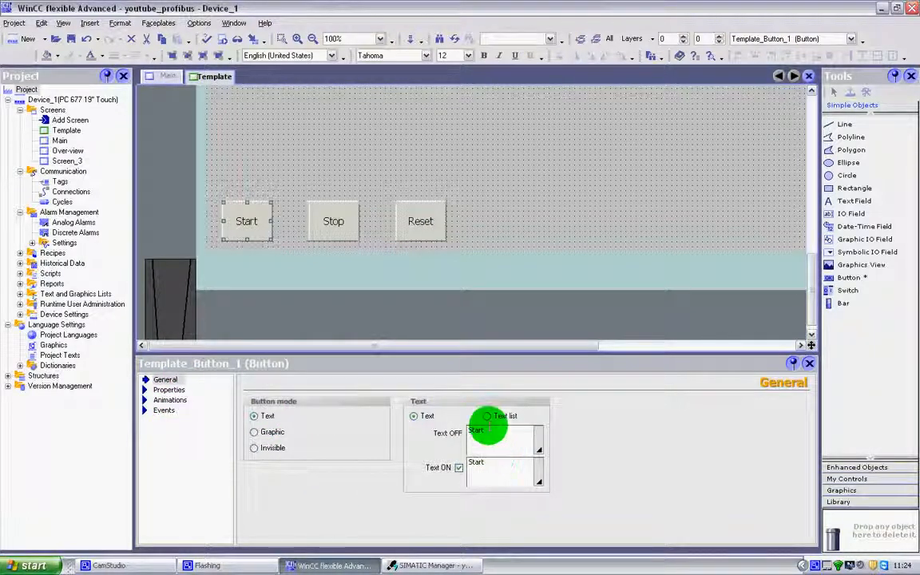
left_click_drag(492, 432, 469, 428)
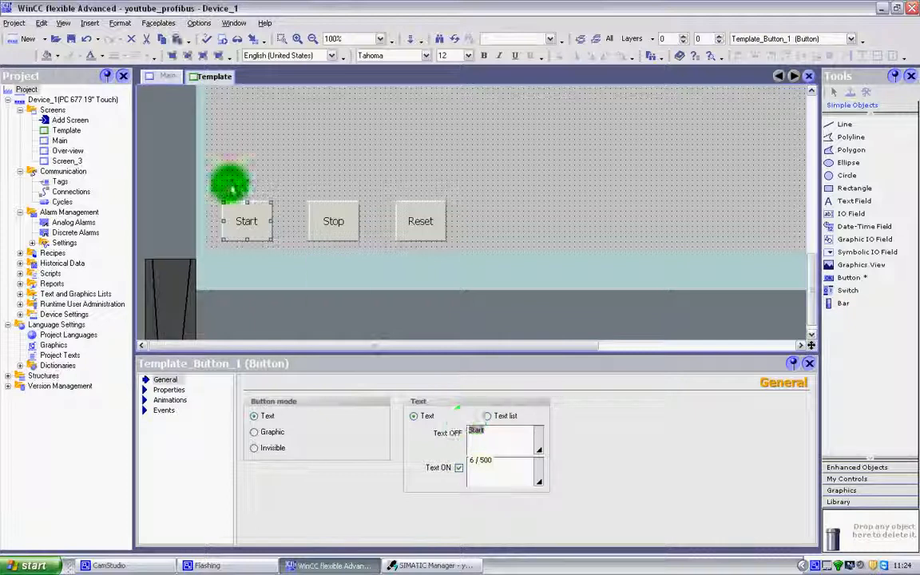
left_click(272, 432)
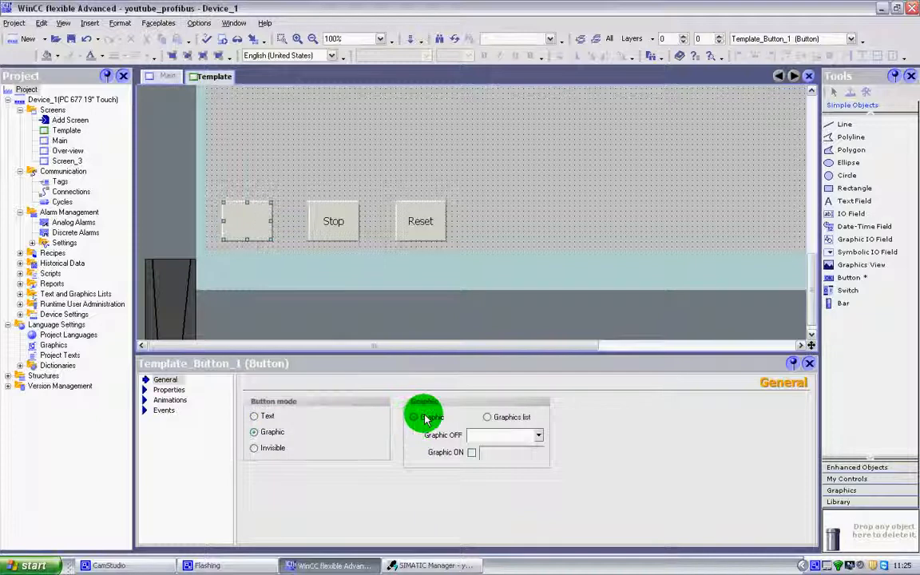
left_click(491, 418)
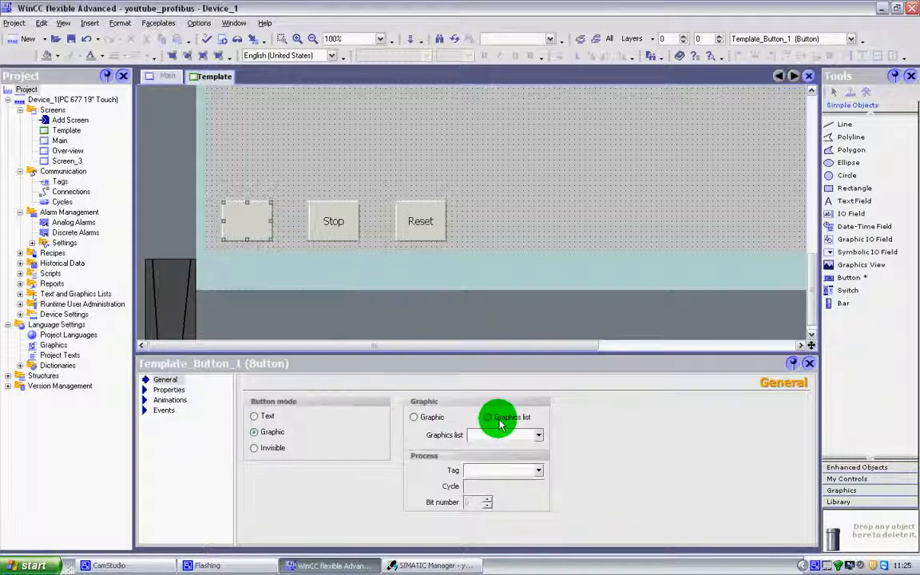
left_click(415, 417)
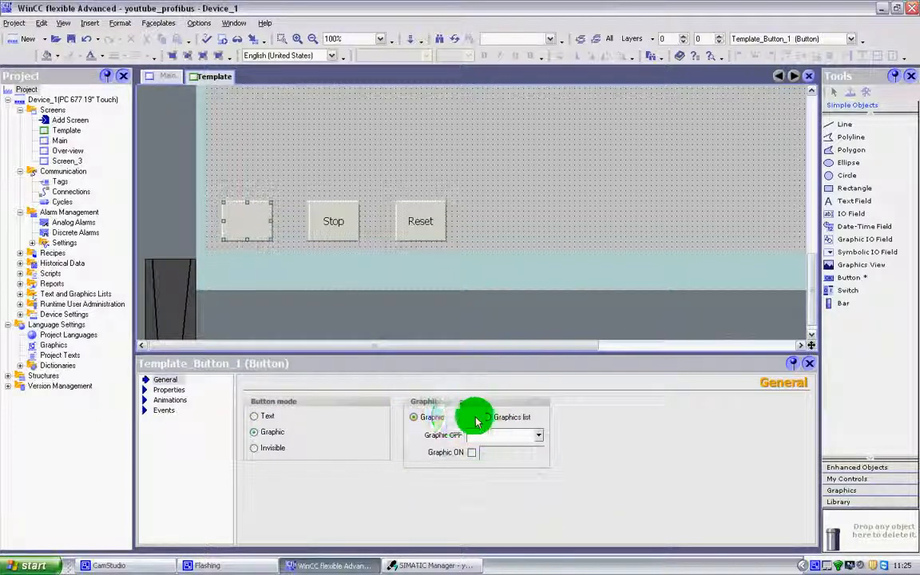
Preview the supplied arrow and Home graphics for the button's OFF state and check the default graphics folder
left_click(539, 436)
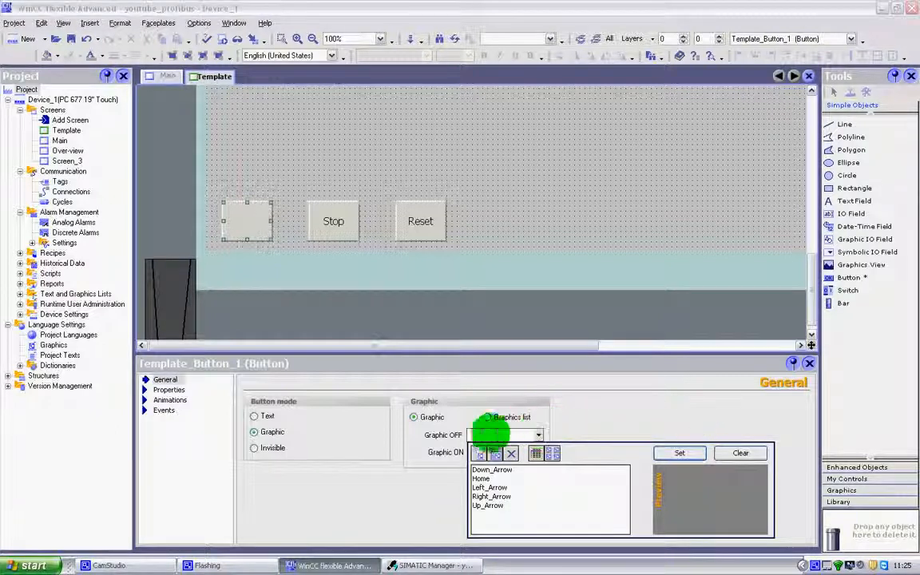
left_click(496, 471)
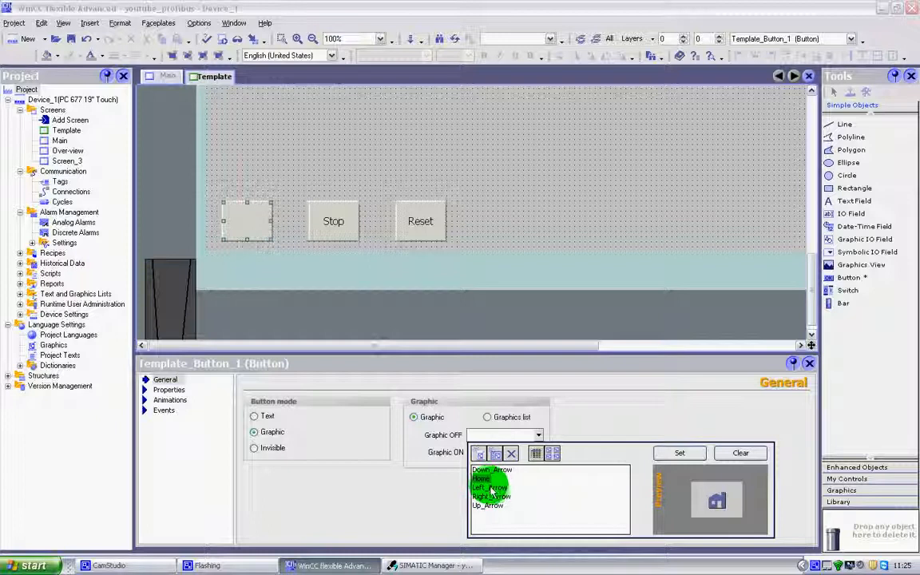
left_click(495, 507)
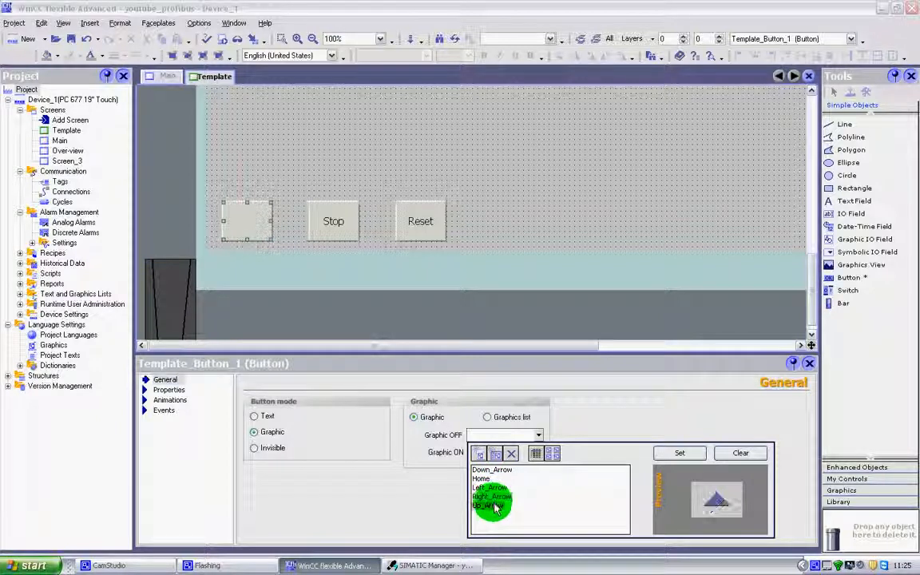
left_click(480, 453)
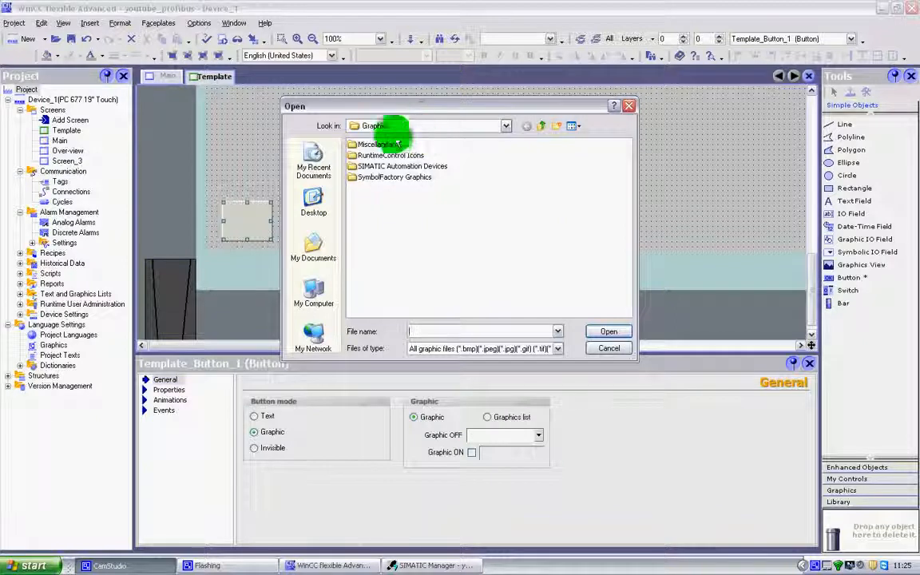
left_click(603, 349)
Begin adding a graphic from file for the button's OFF state and open the My Pictures folder
left_click(543, 435)
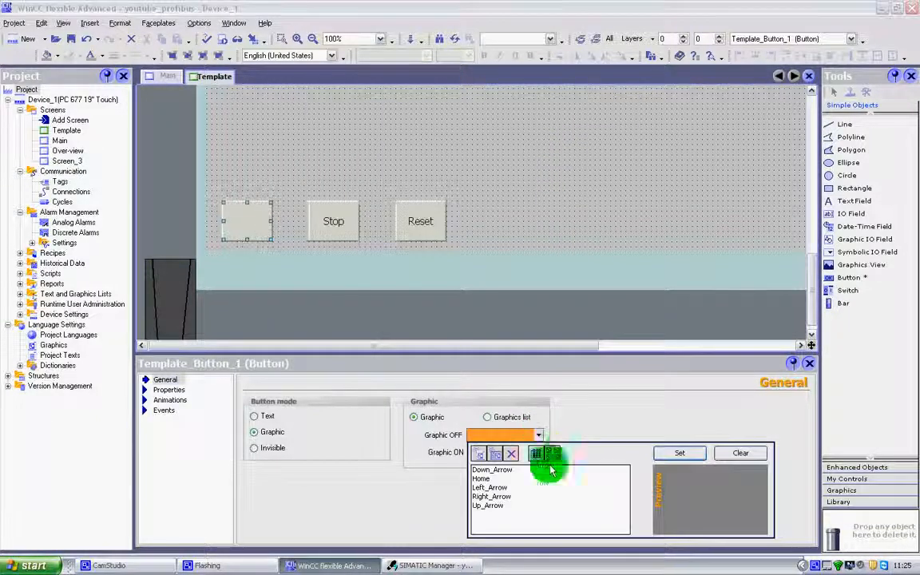
left_click(482, 455)
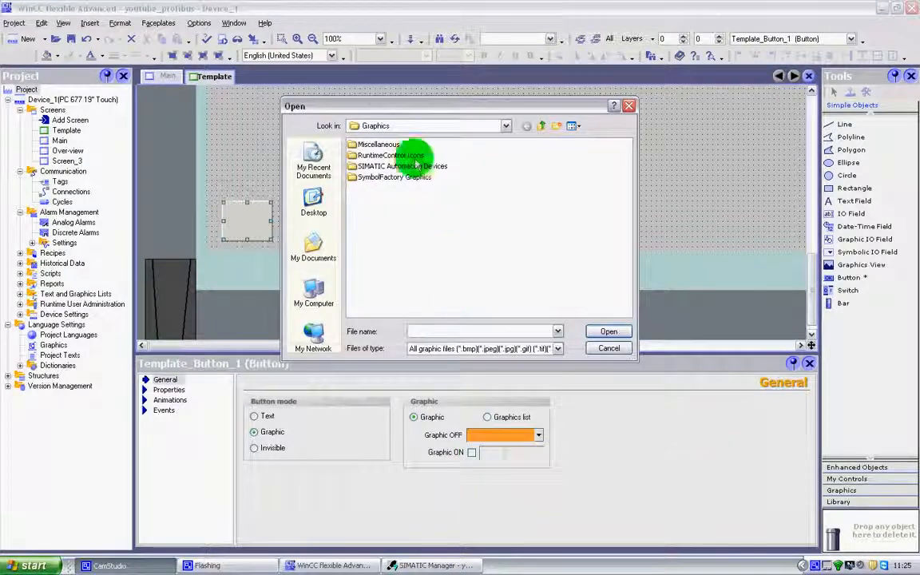
left_click_drag(377, 106, 354, 111)
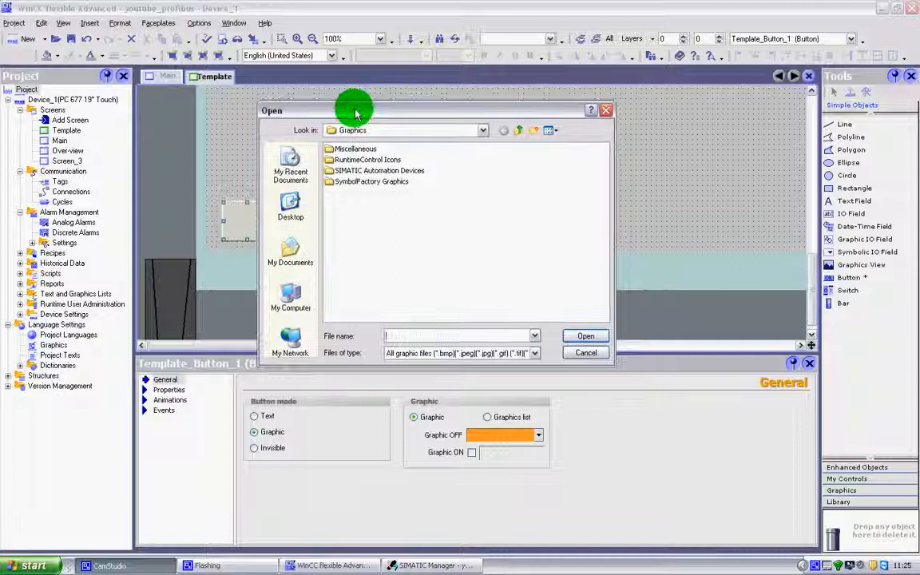
left_click(297, 206)
left_click(289, 249)
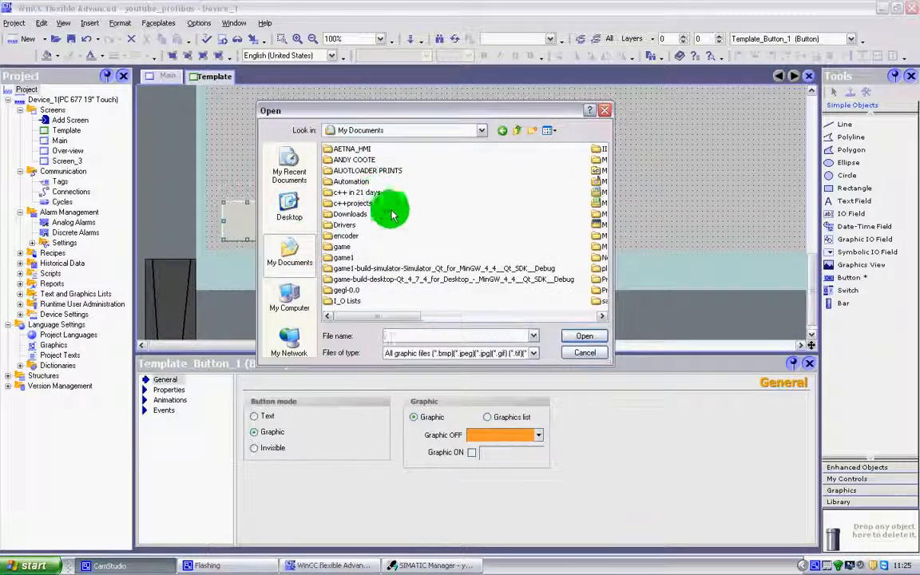
left_click_drag(372, 316, 551, 306)
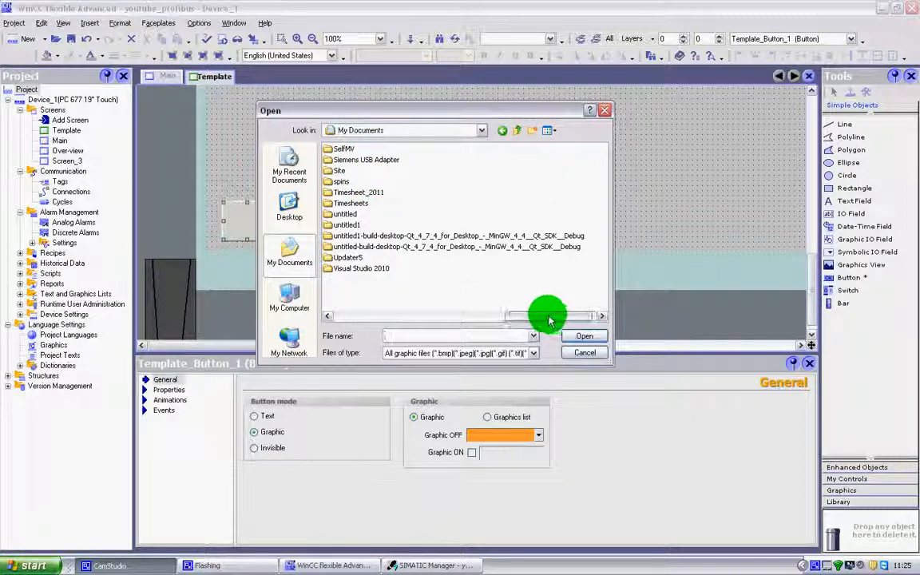
left_click_drag(550, 320, 452, 317)
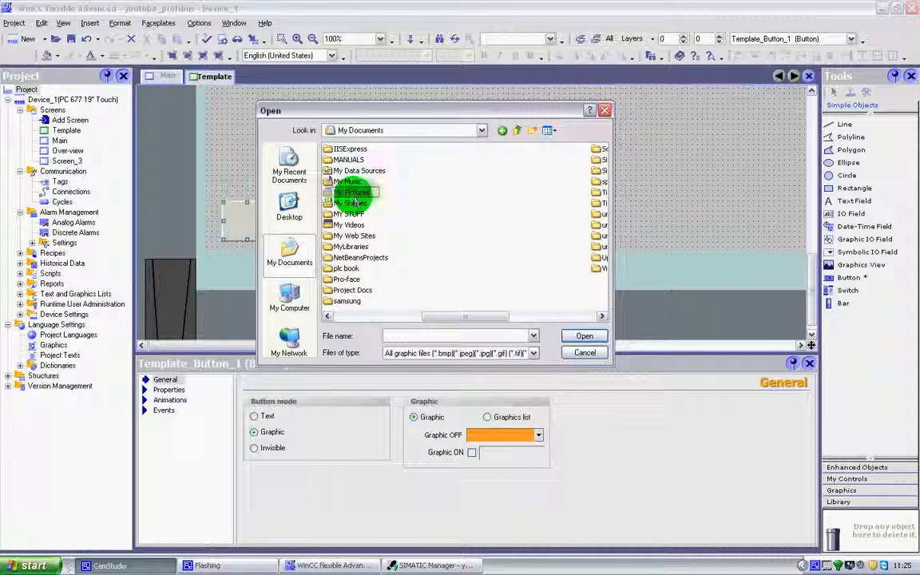
double_click(330, 194)
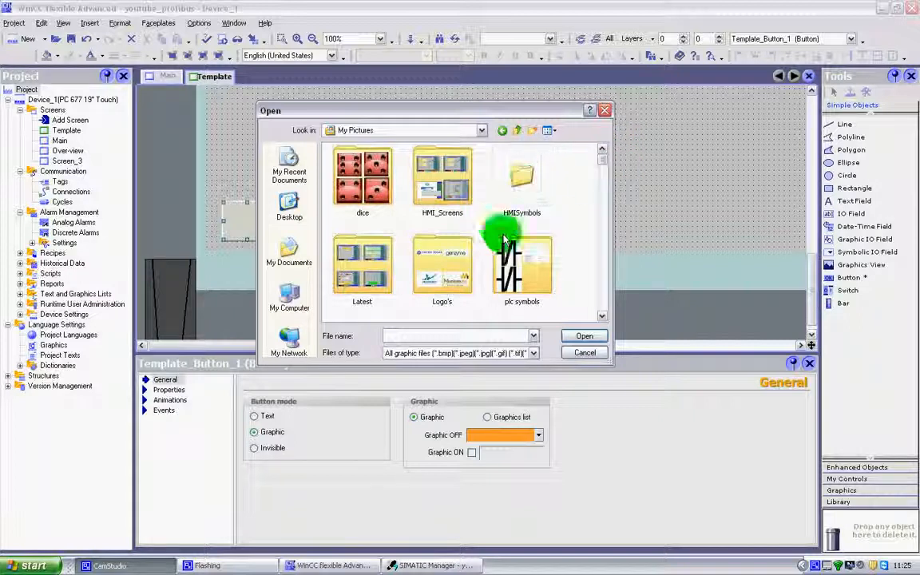
Look through the HMISymbols folder and its Elbows subfolder, and return to My Pictures
double_click(516, 184)
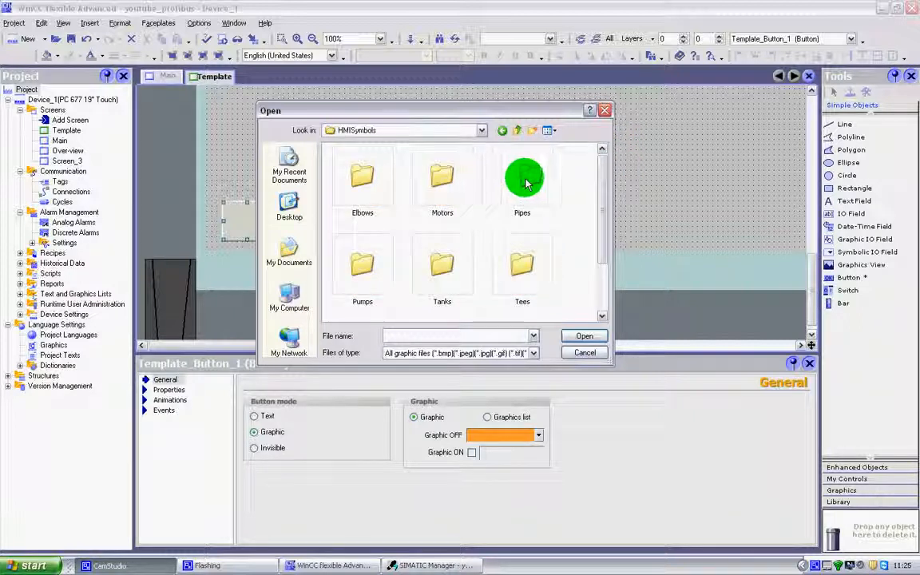
double_click(367, 179)
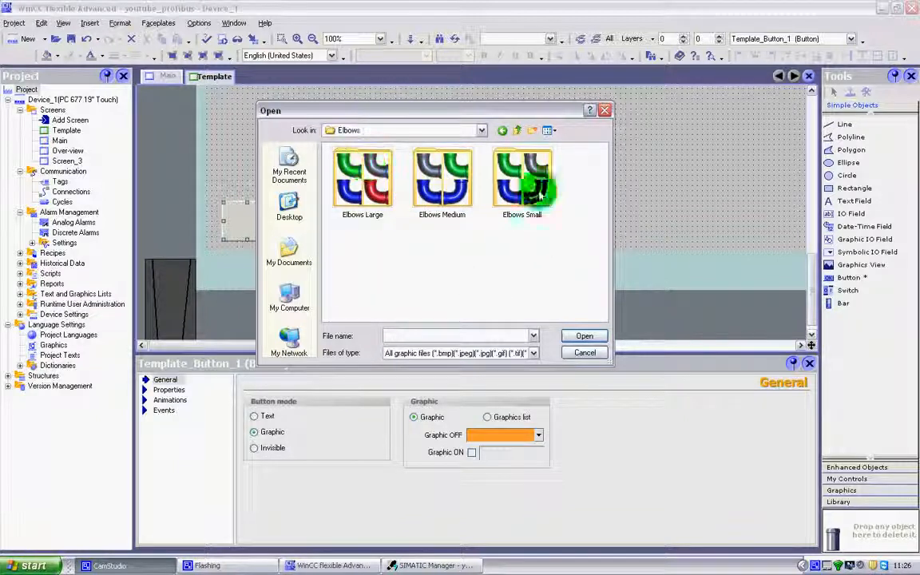
left_click(518, 131)
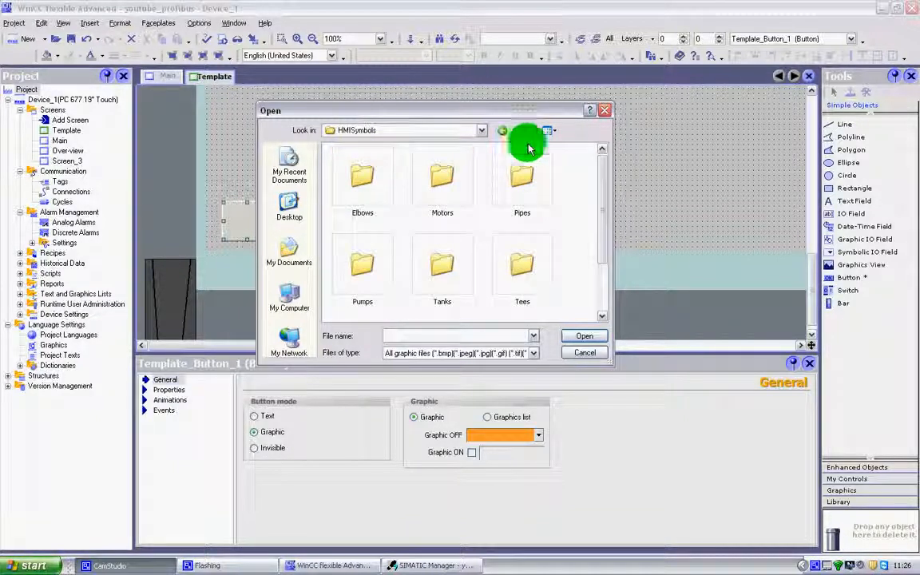
left_click(519, 130)
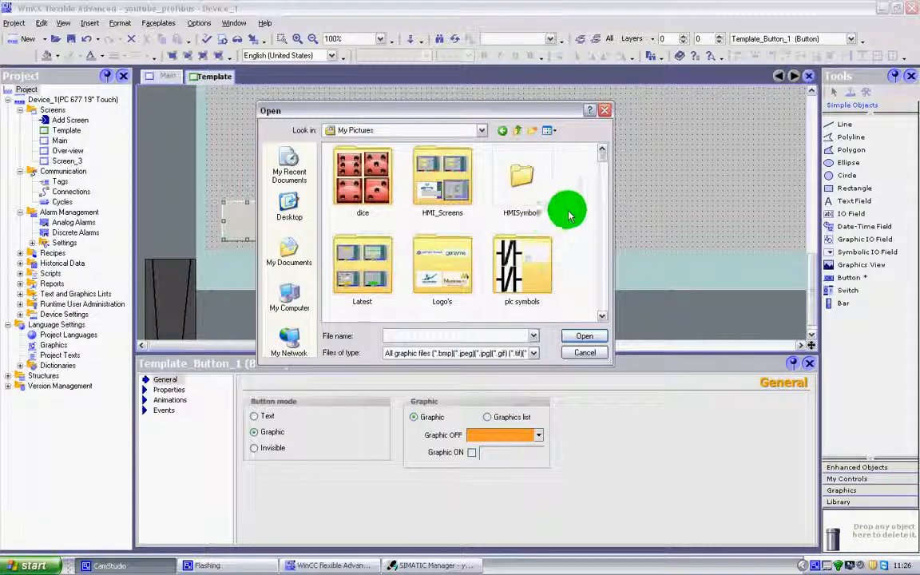
Assign the picture "jux with gun" from My Pictures as the button's OFF graphic
left_click_drag(603, 165, 603, 260)
left_click(523, 207)
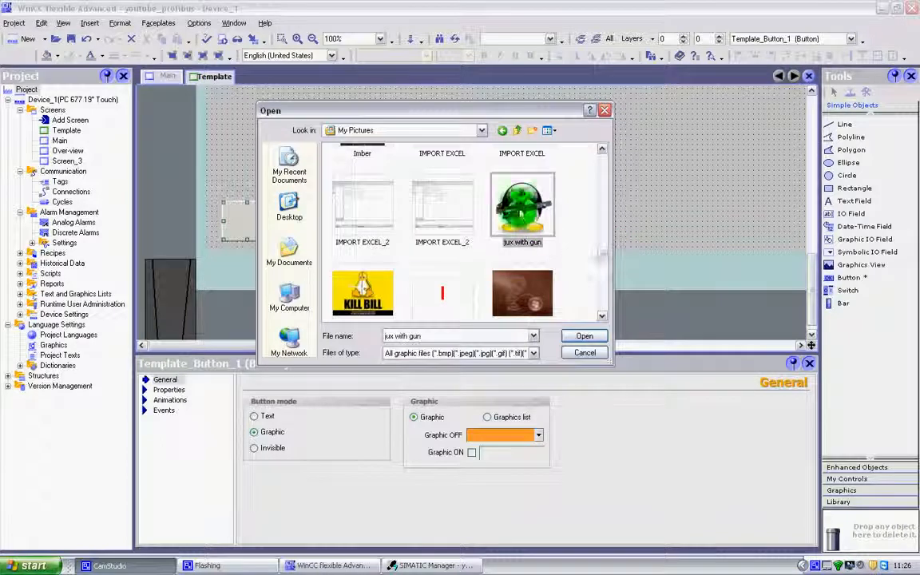
left_click(589, 339)
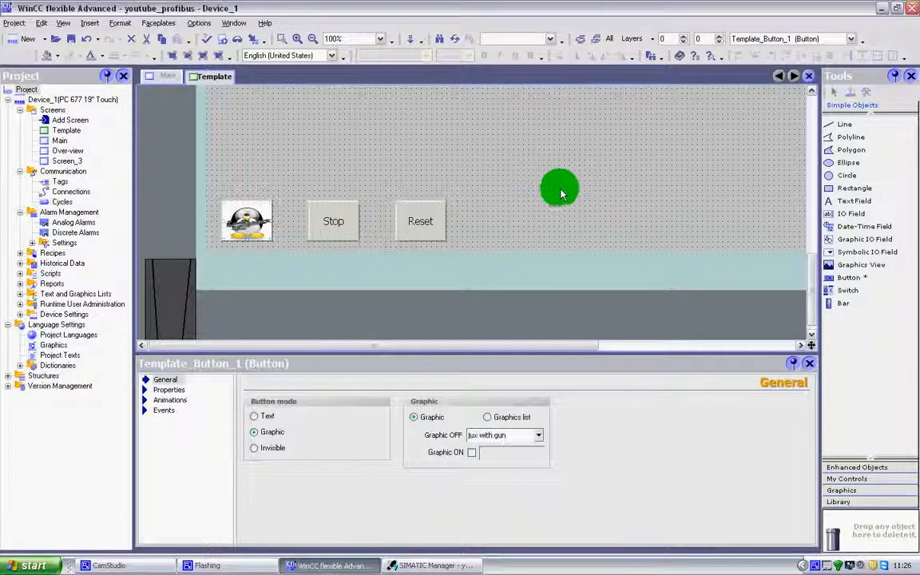
left_click(463, 143)
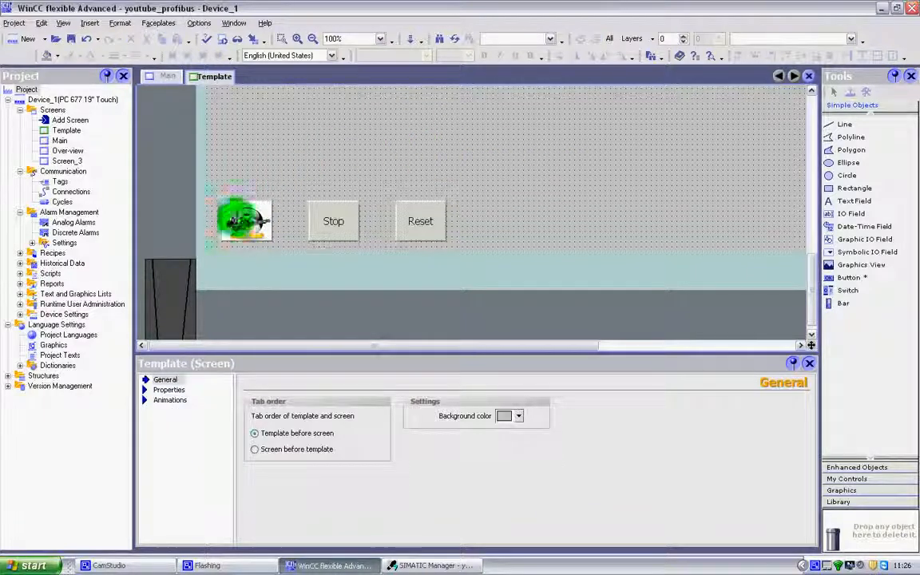
Enable the ON graphic for the penguin button and assign the picture "transferdata" from My Pictures to it
scroll(313, 183, "up", 2)
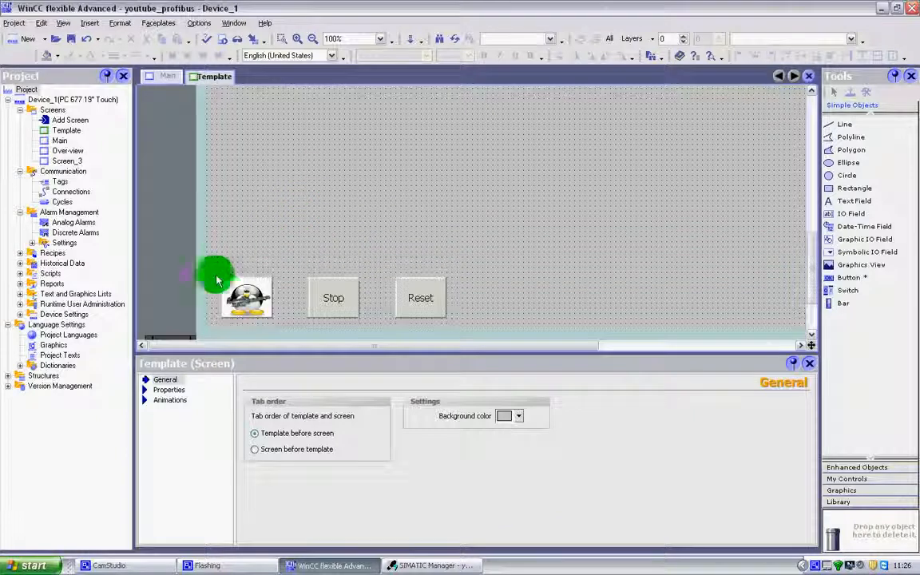
left_click(244, 292)
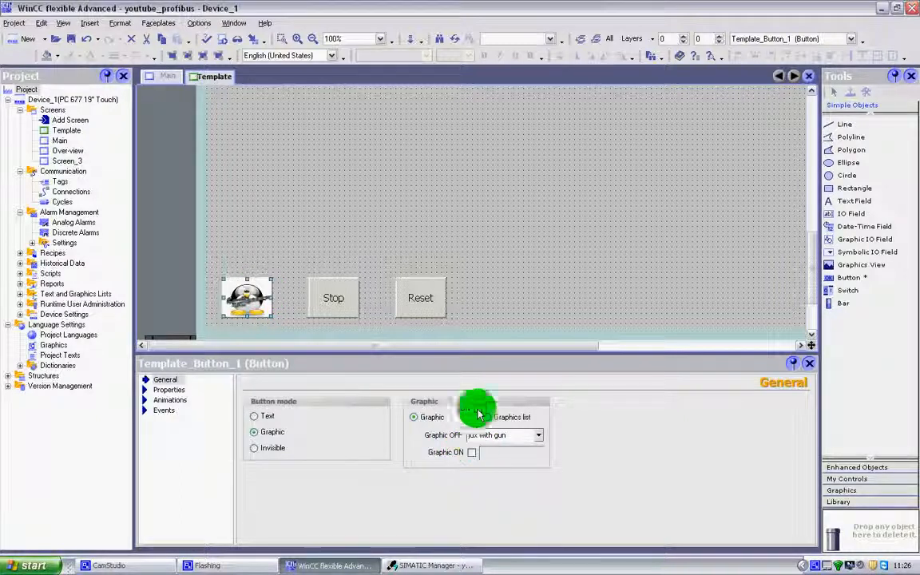
left_click(472, 453)
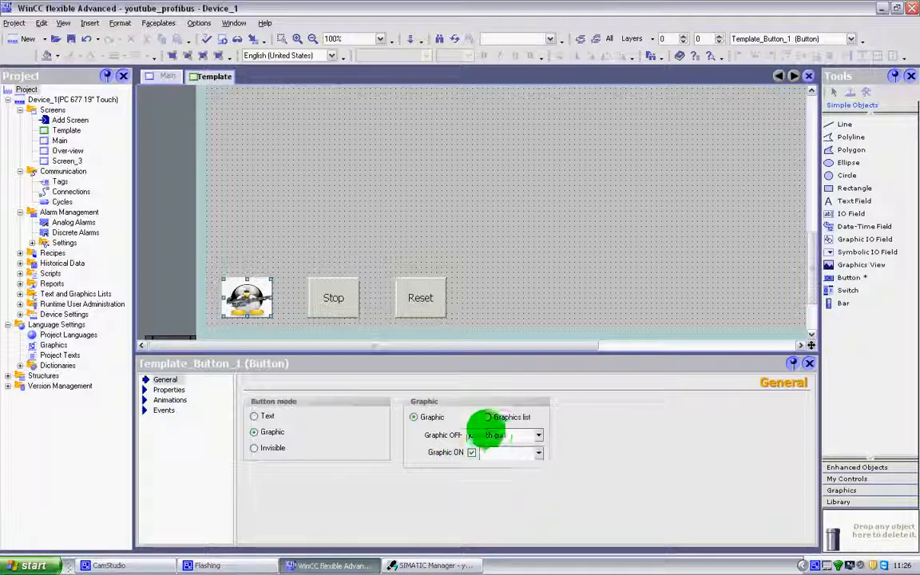
left_click(539, 453)
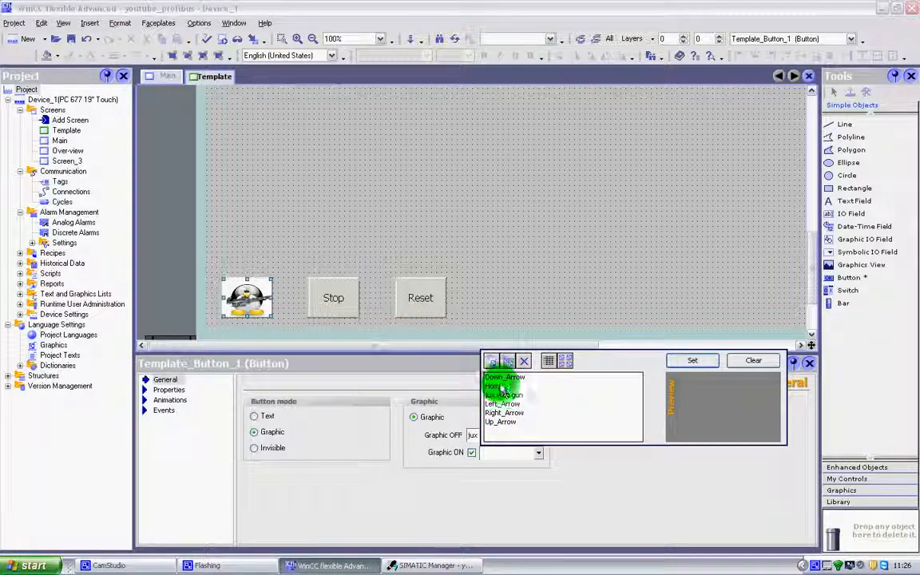
left_click(493, 362)
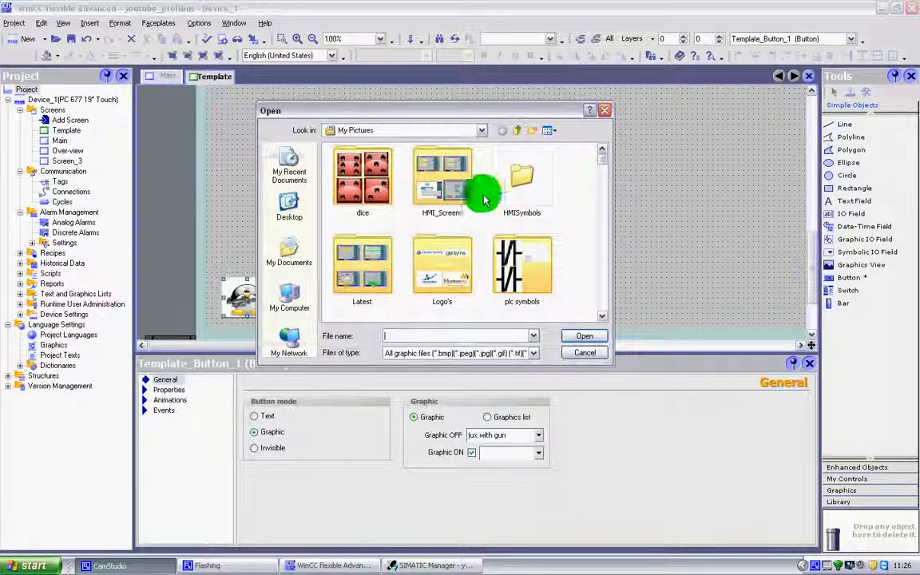
left_click_drag(604, 164, 601, 313)
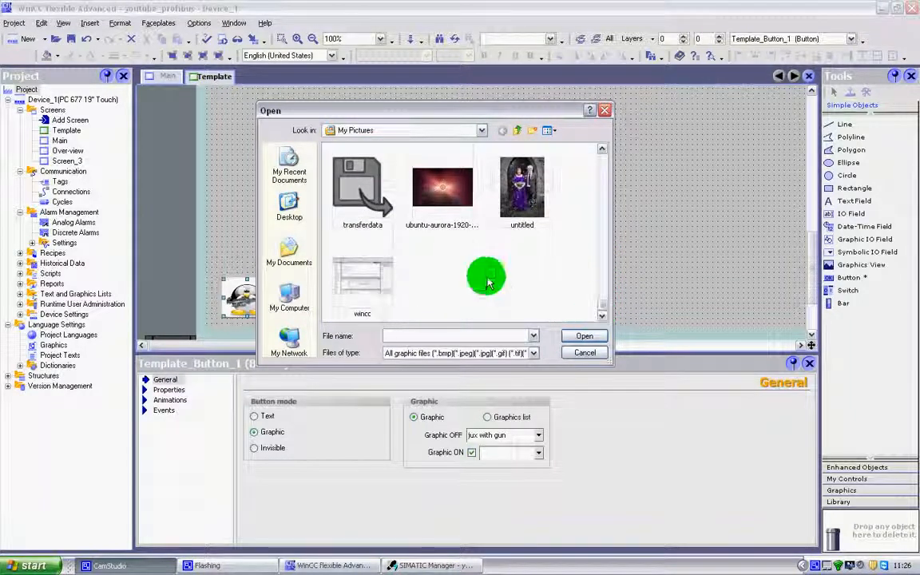
left_click(363, 192)
left_click(585, 335)
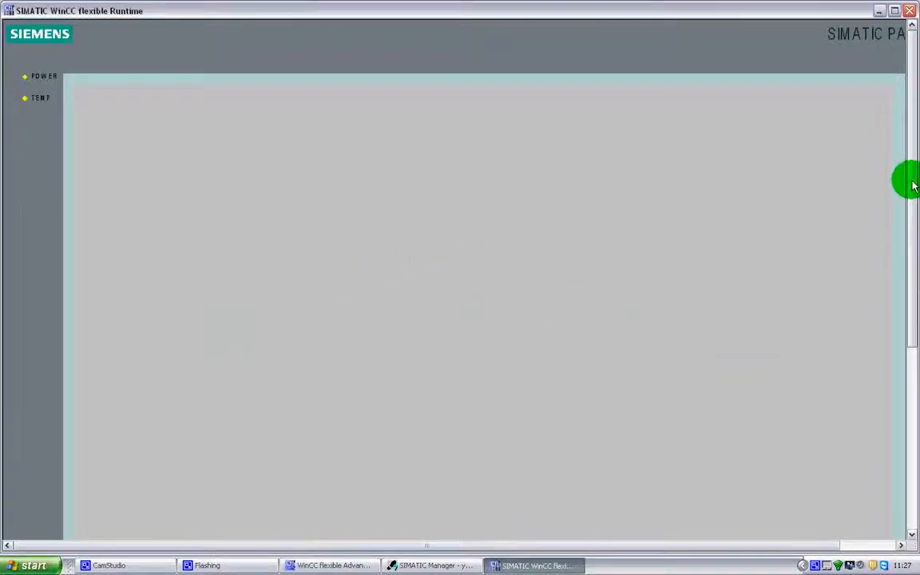
Test the graphic button's OFF and ON pictures in runtime, acknowledge the system message and close runtime
left_click_drag(913, 185, 910, 396)
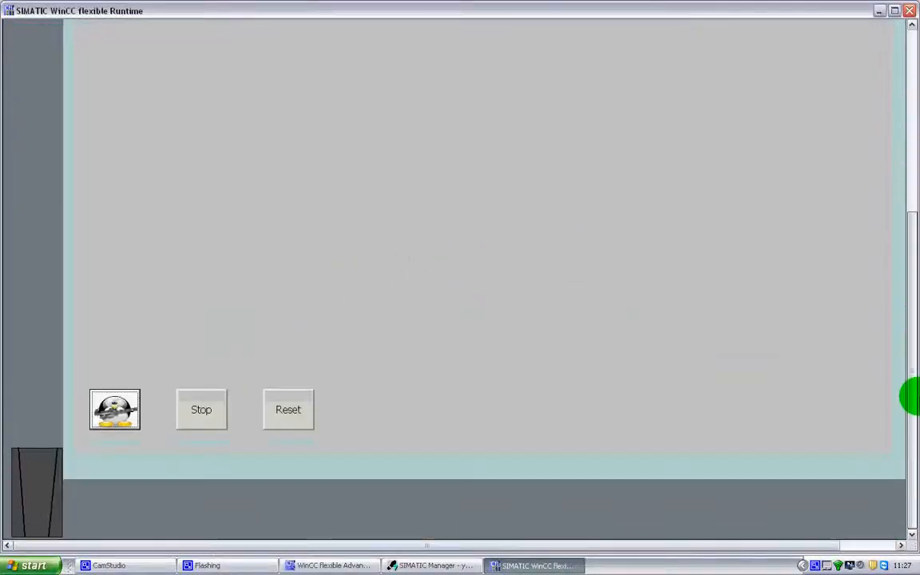
left_click(125, 411)
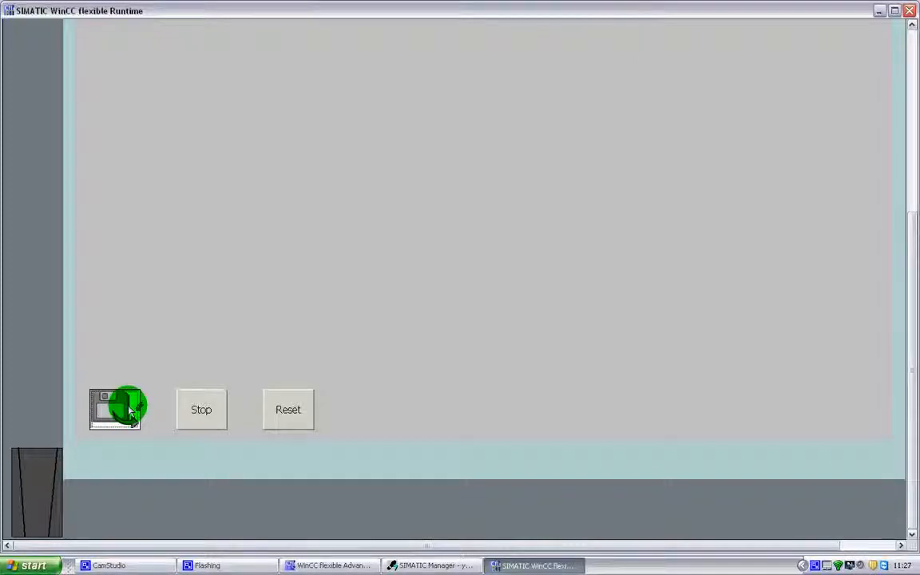
left_click(210, 422)
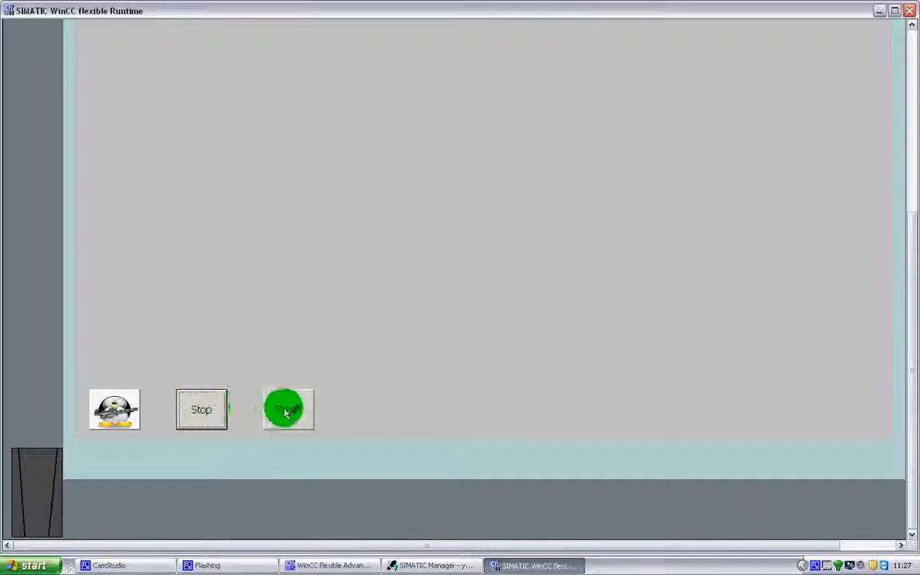
left_click(126, 410)
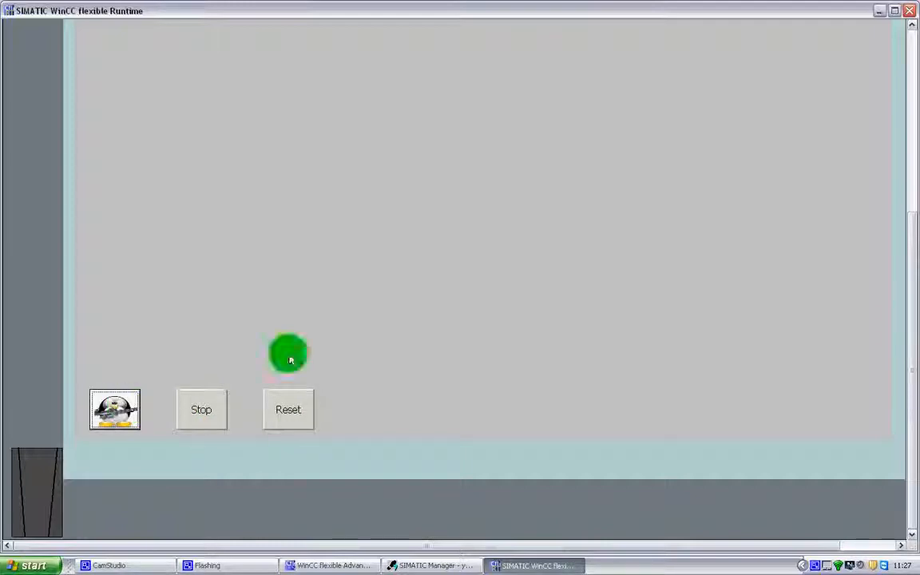
left_click_drag(913, 219, 905, 140)
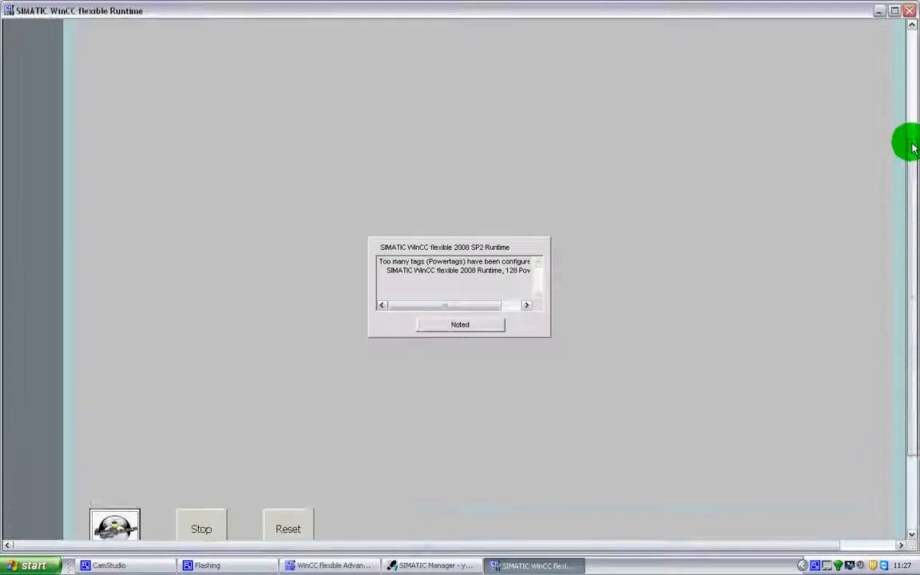
left_click(453, 323)
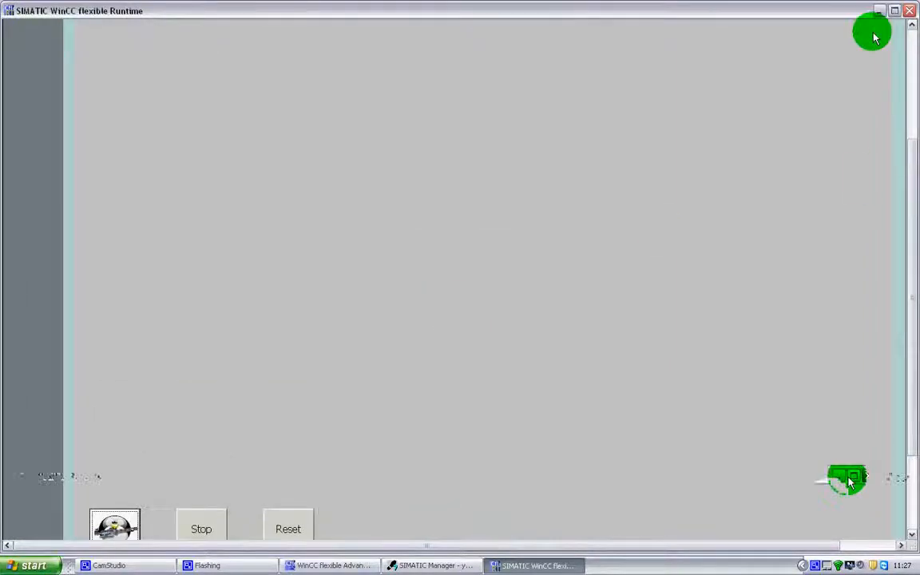
left_click(913, 11)
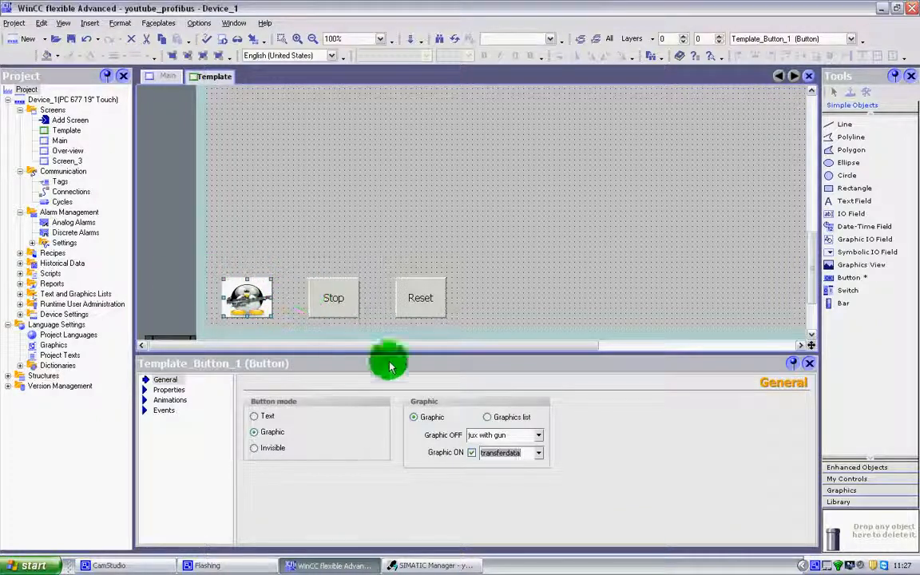
Disable the button's ON graphic, check the button in runtime and close runtime
left_click(472, 453)
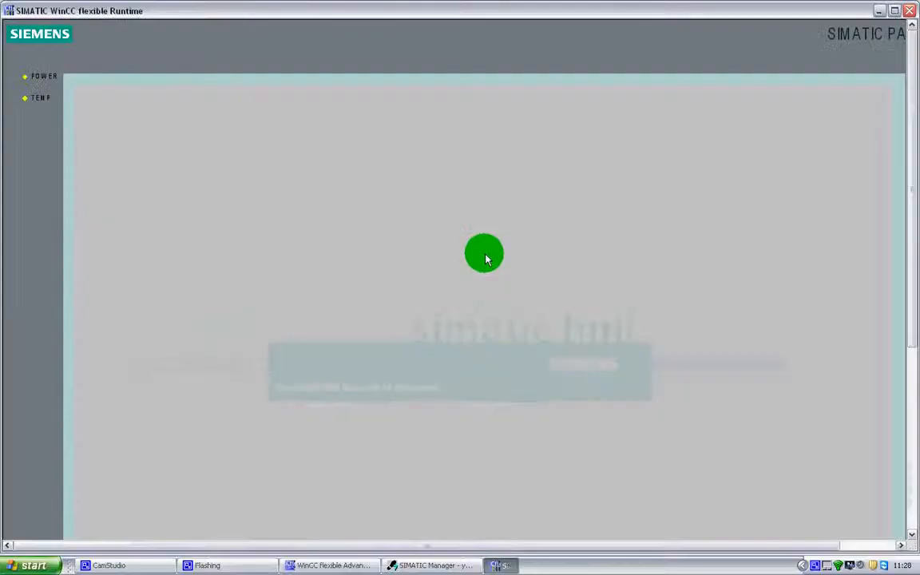
left_click_drag(909, 306, 913, 492)
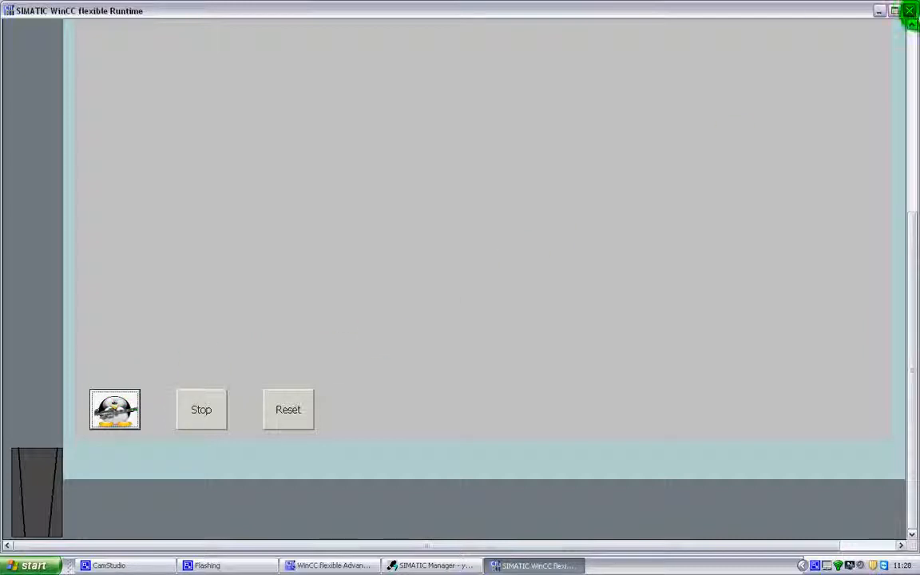
left_click(913, 13)
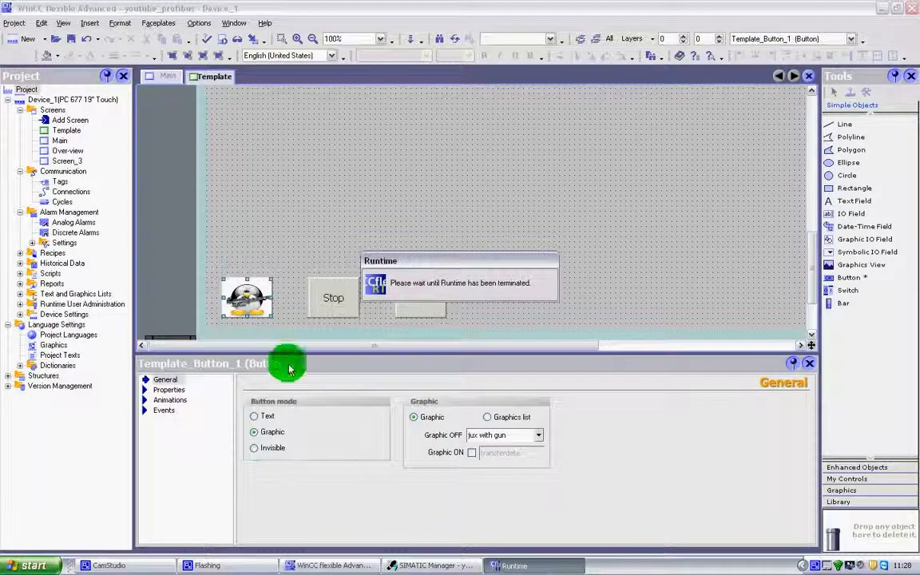
Switch the button to Invisible mode and draw a graphics view in the empty area above the Stop and Reset buttons
left_click(264, 450)
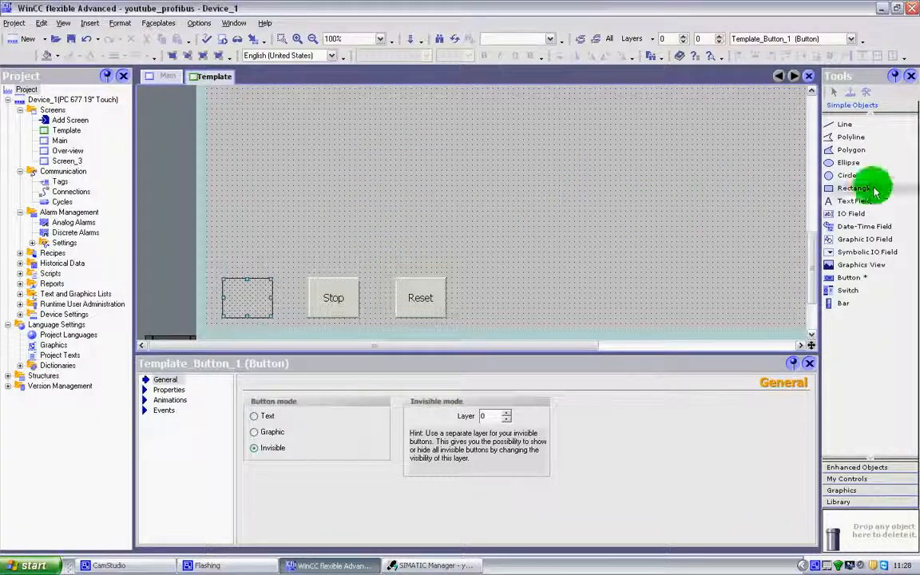
left_click(877, 267)
left_click_drag(430, 140, 519, 195)
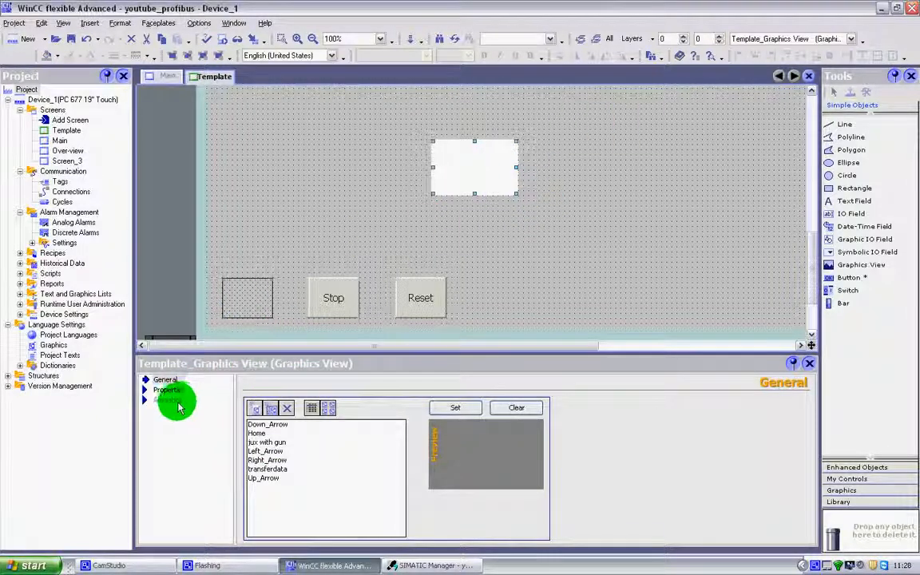
left_click(177, 400)
left_click(165, 380)
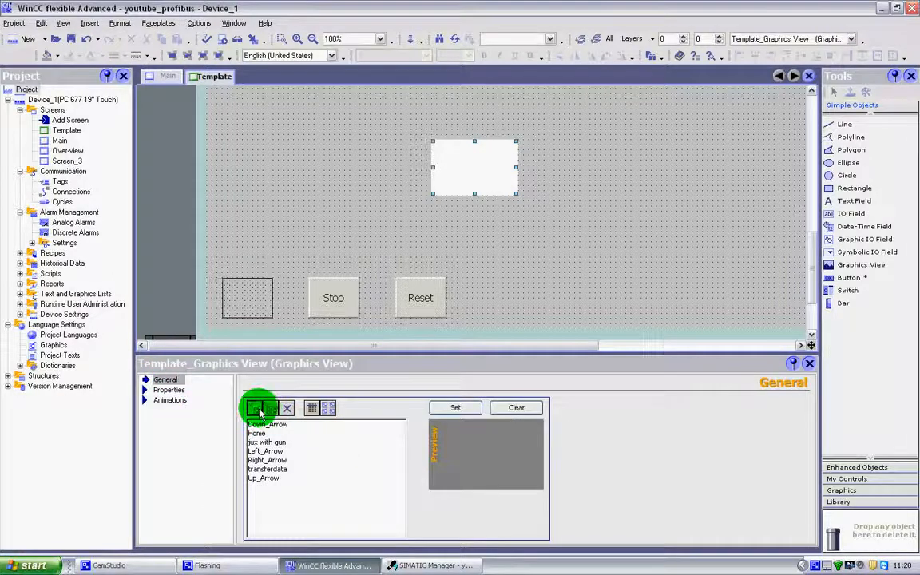
Assign the picture "HEART" from My Pictures to the new graphics view
left_click(256, 409)
scroll(603, 170, "down", 1)
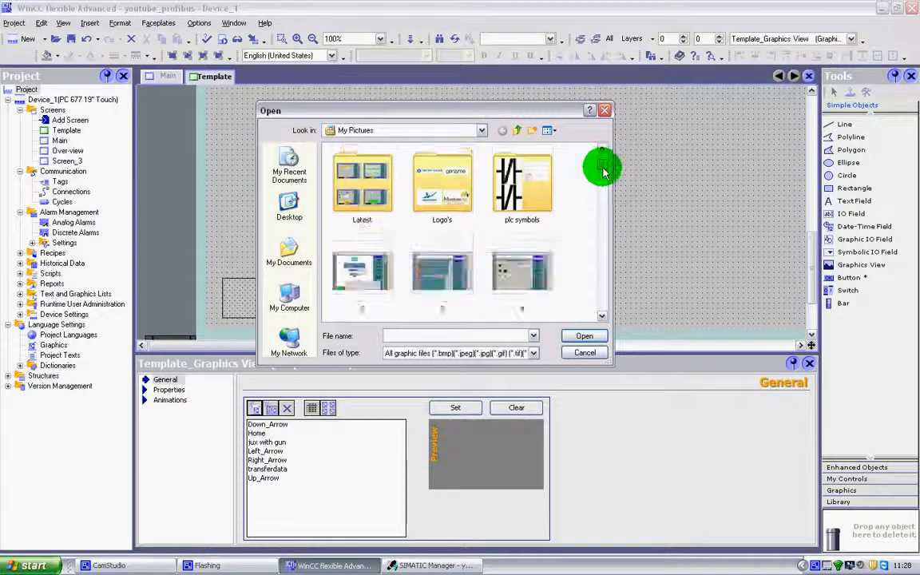
left_click_drag(603, 168, 595, 241)
left_click(441, 240)
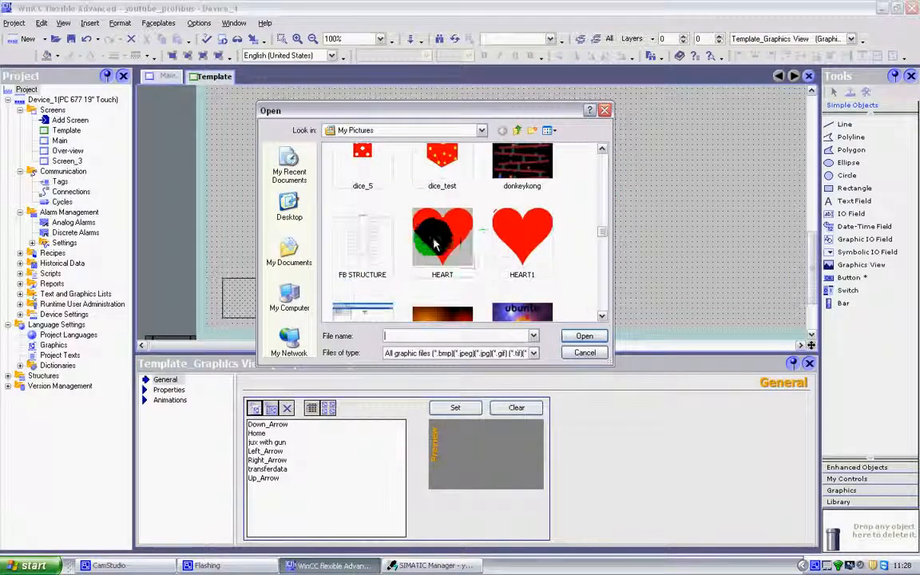
left_click(604, 337)
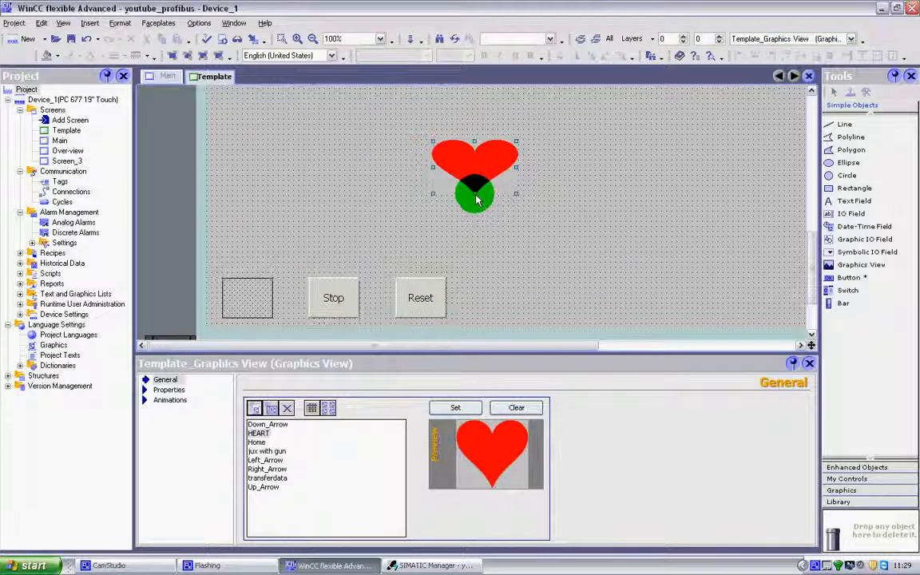
Shrink the heart graphic to fit inside the invisible button's outline, and position both overlapping above the button row
left_click_drag(477, 200, 467, 181)
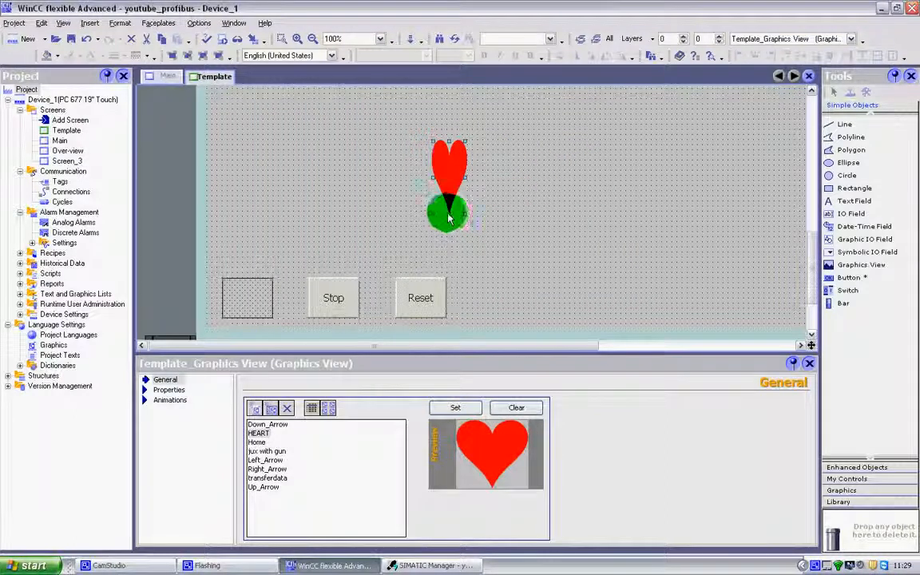
left_click_drag(449, 218, 364, 177)
left_click(466, 159)
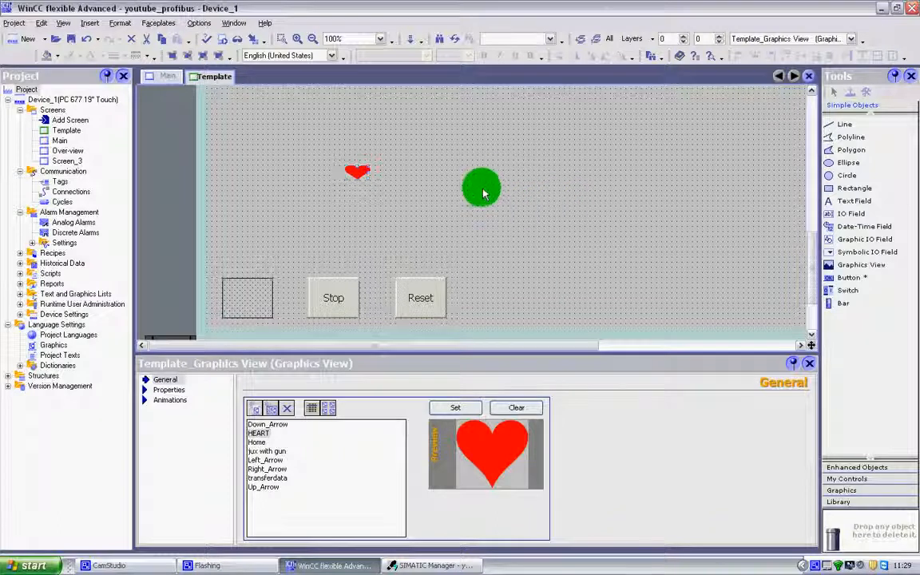
left_click(447, 176)
left_click(359, 177)
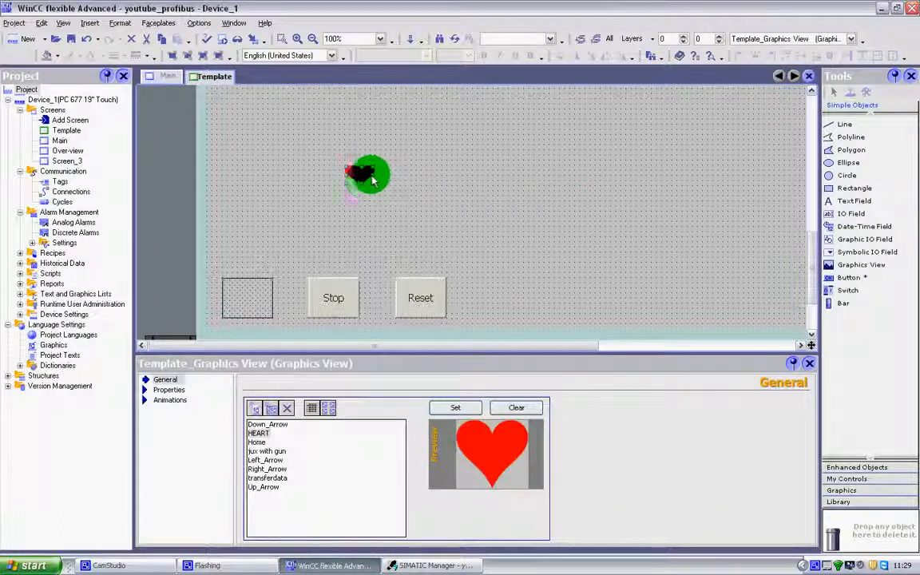
left_click_drag(359, 183, 252, 207)
left_click(568, 213)
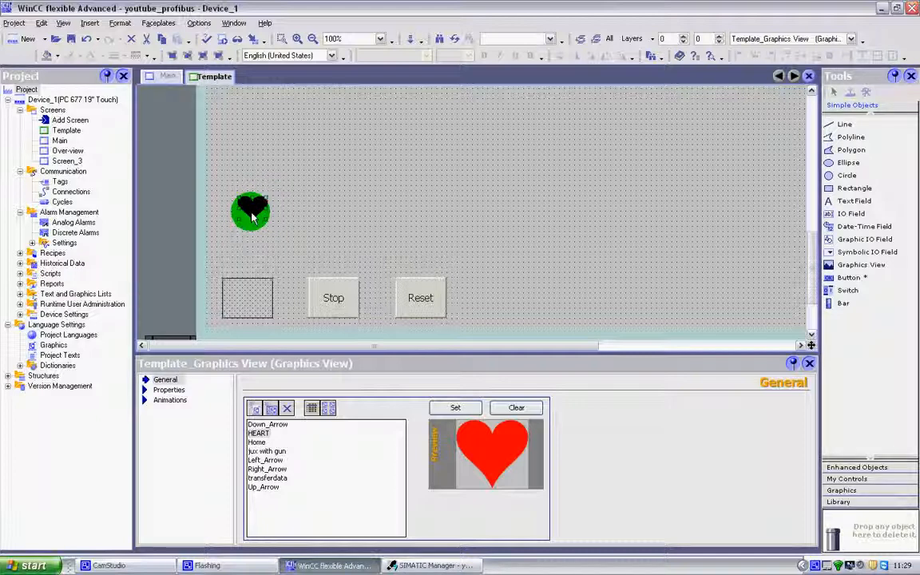
left_click_drag(260, 294, 260, 216)
left_click(416, 192)
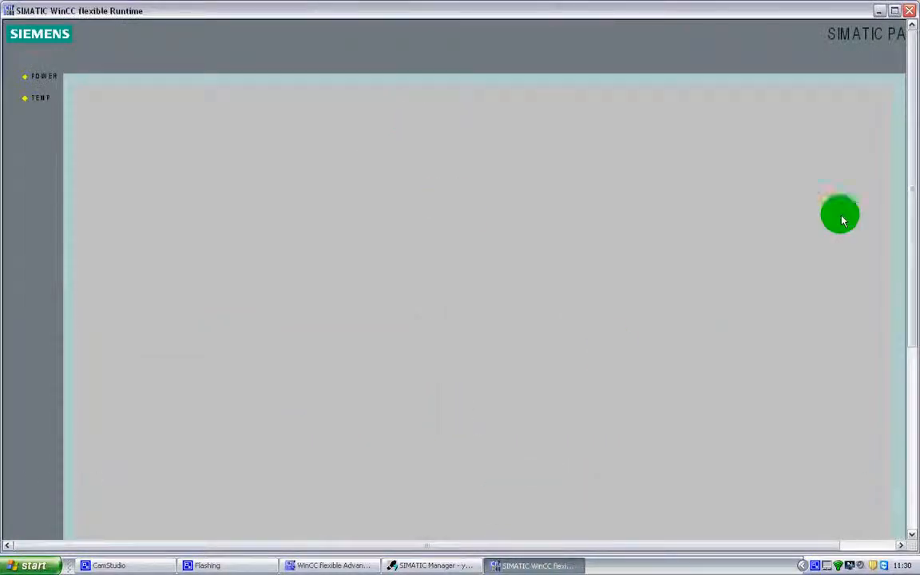
Test the invisible button over the heart against the Stop button in runtime, and close runtime
left_click_drag(914, 206, 910, 388)
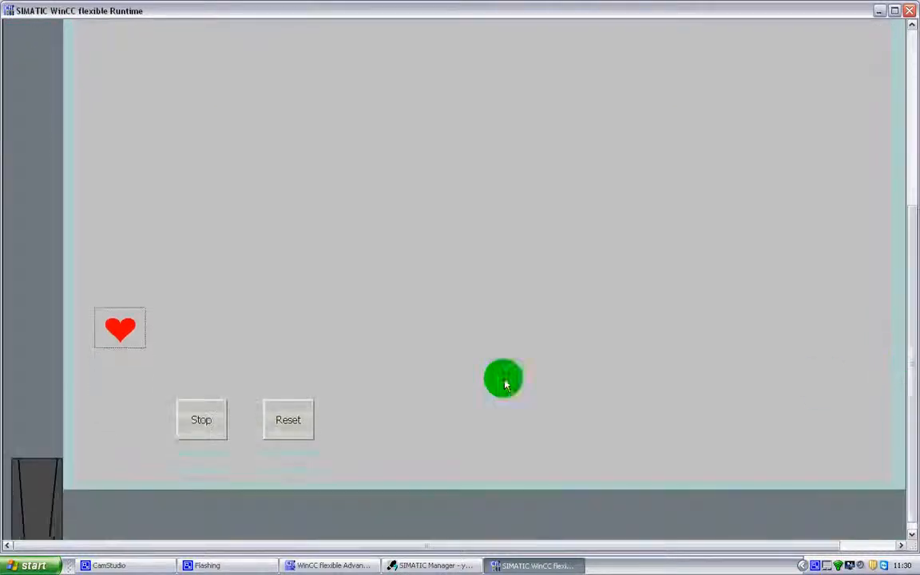
left_click(191, 405)
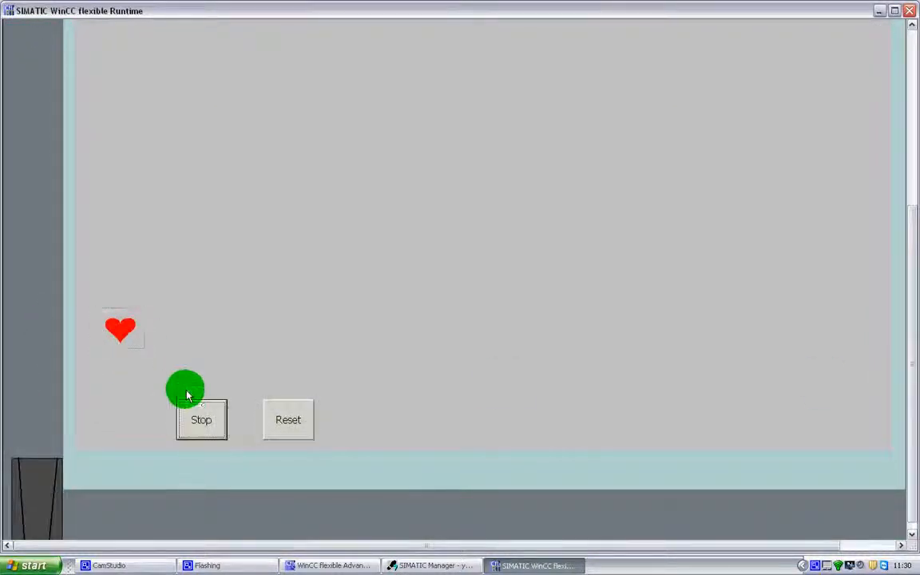
left_click(116, 326)
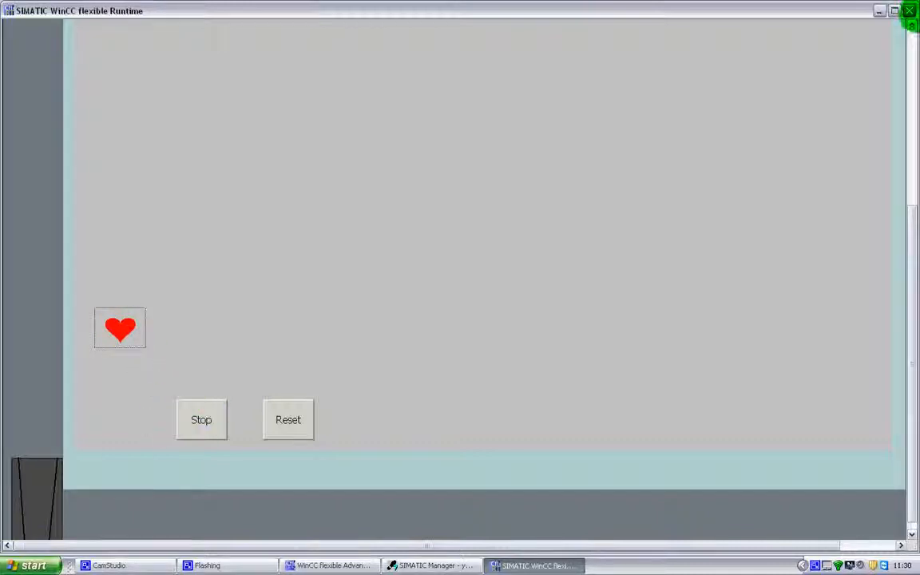
left_click(912, 11)
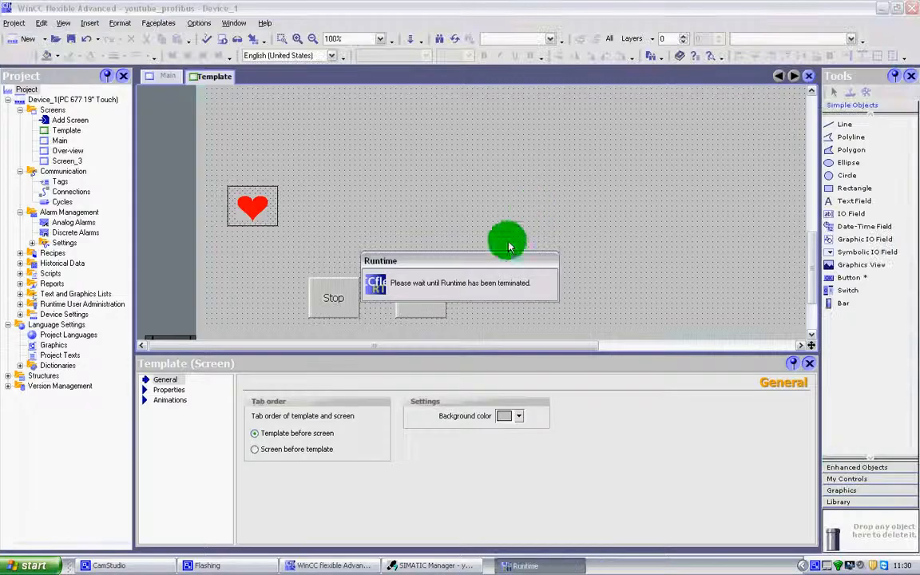
Return the invisible button to its place beside Stop in Graphic mode, and open its appearance properties
left_click_drag(272, 212, 271, 304)
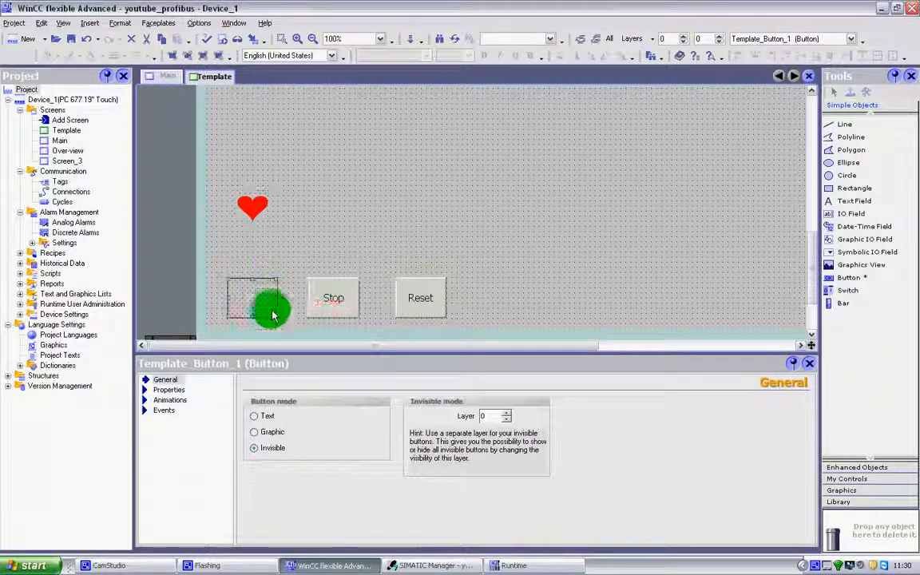
left_click(270, 432)
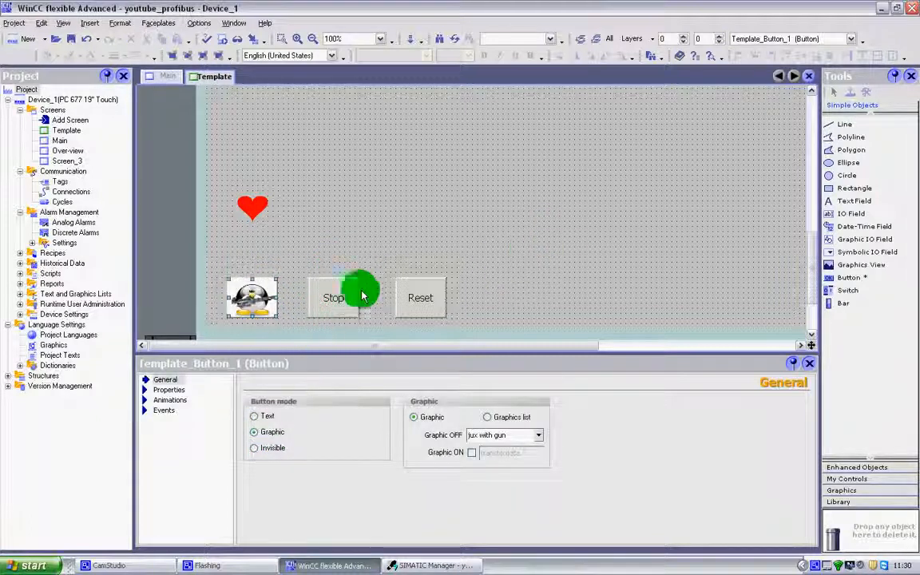
left_click(163, 390)
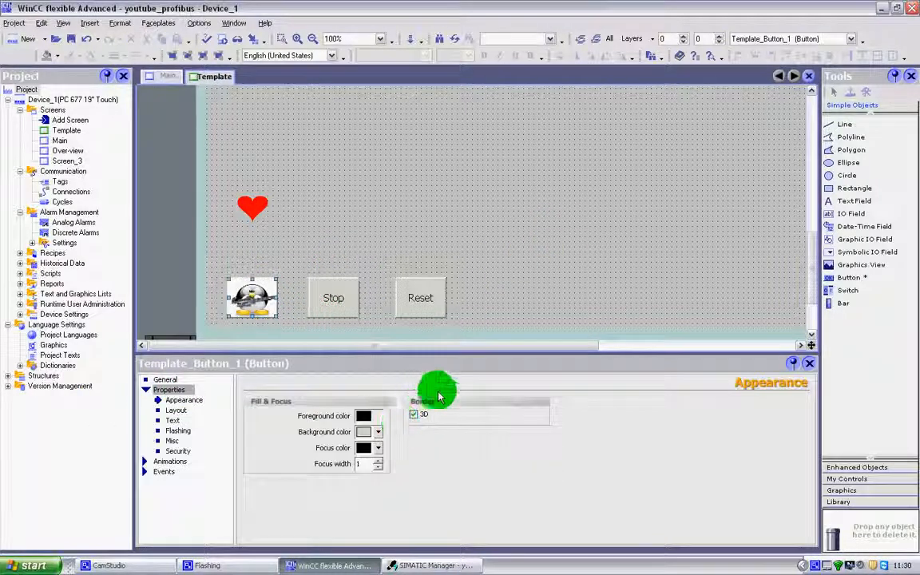
Examine the appearance properties and background color choices of the penguin graphic button
left_click(175, 401)
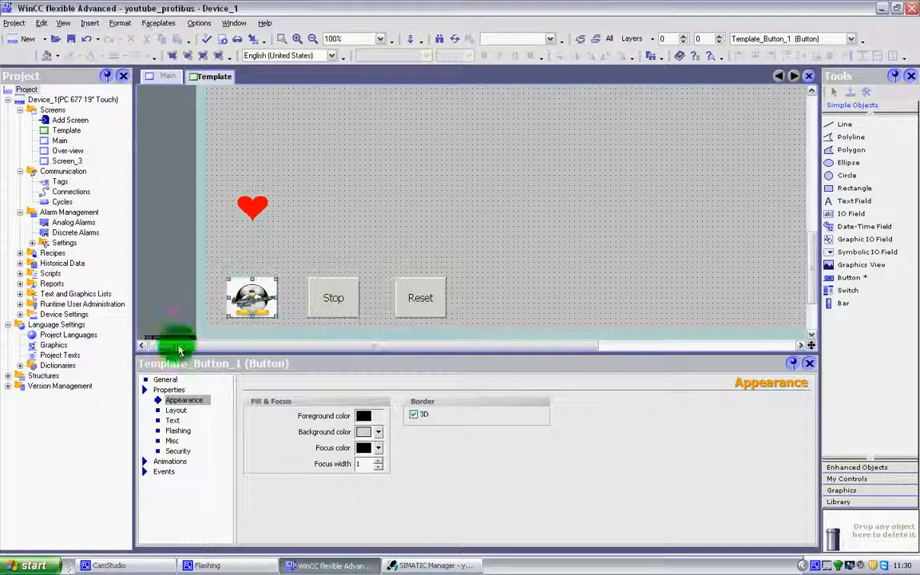
left_click(378, 432)
left_click(339, 438)
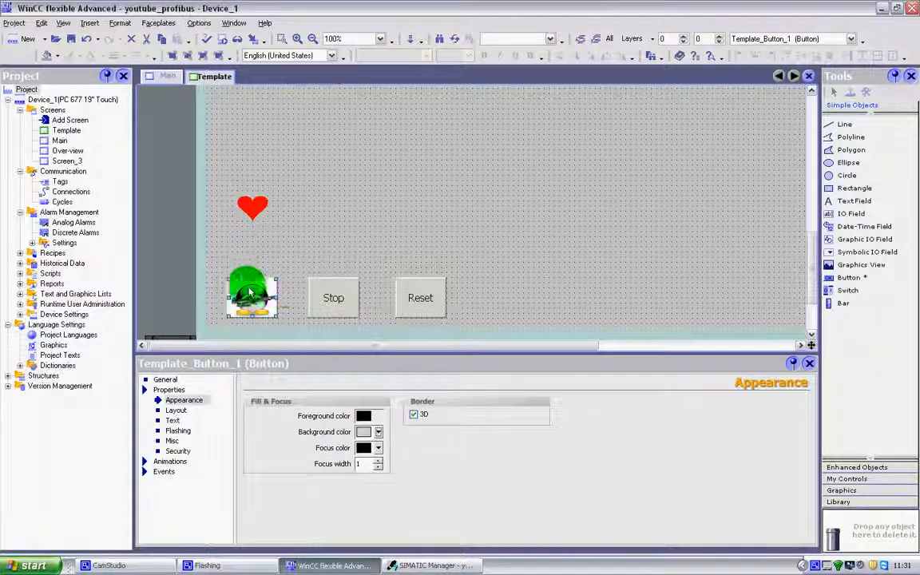
Set the Stop button's foreground color to red and its background color to blue
left_click(323, 308)
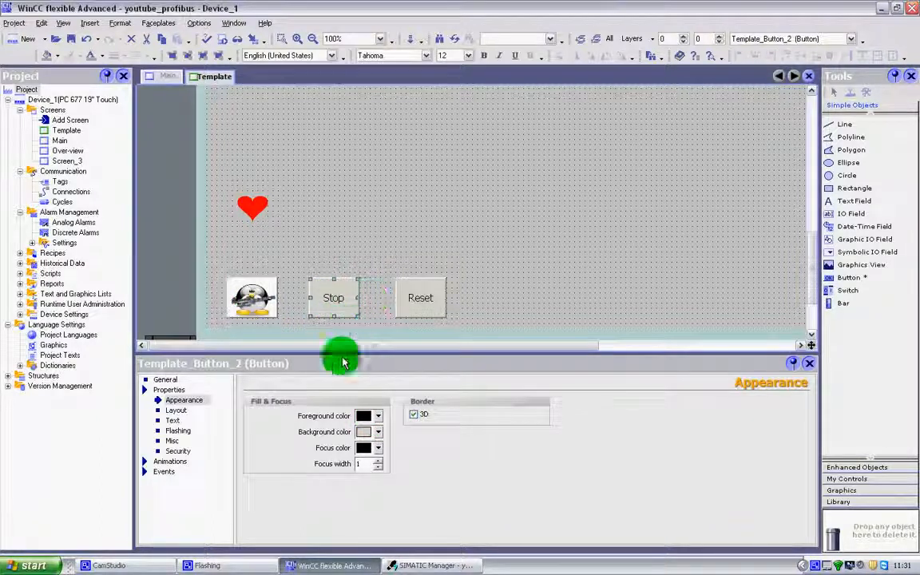
left_click(378, 416)
left_click(364, 450)
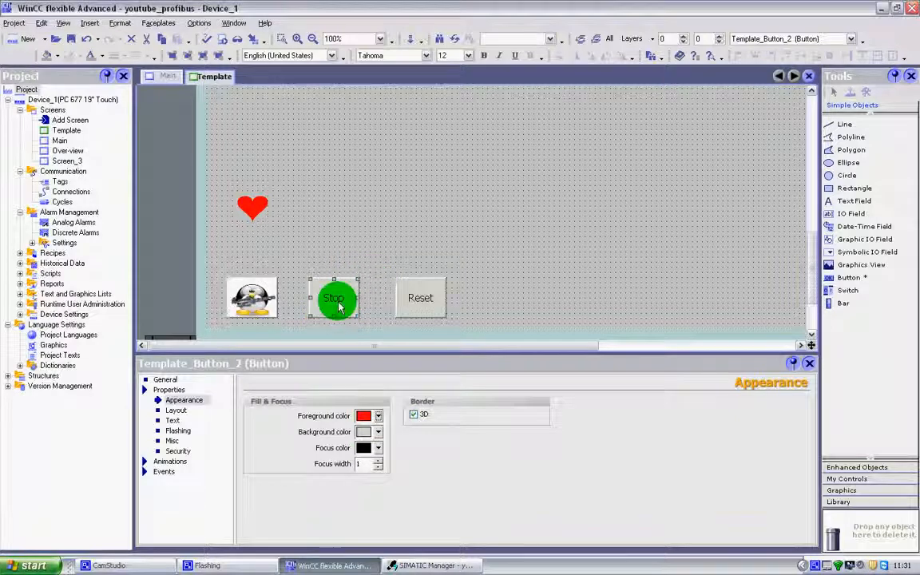
left_click(379, 432)
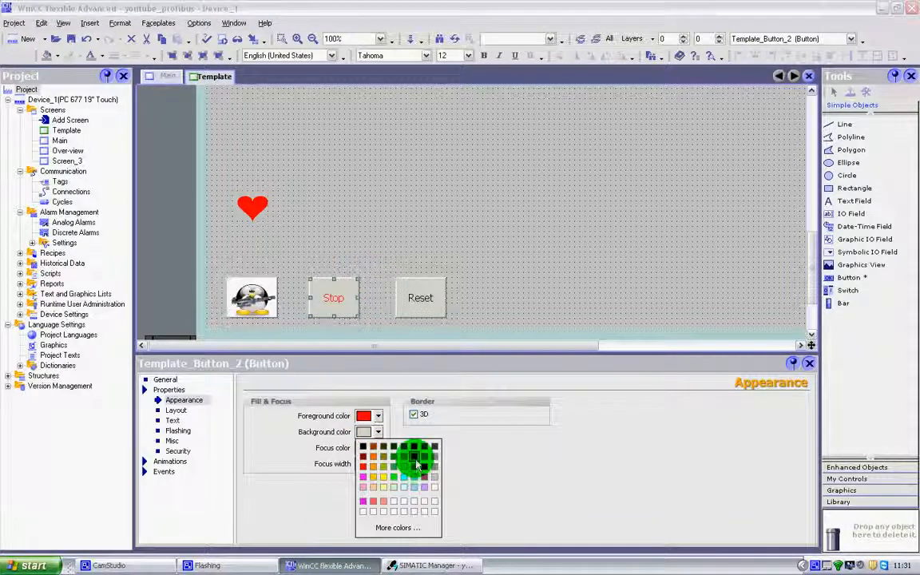
left_click(414, 466)
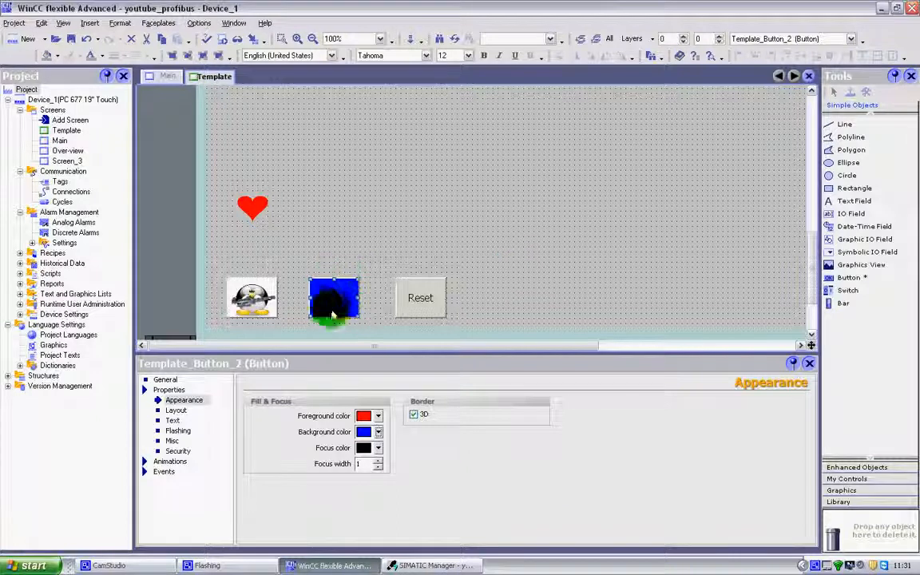
View the Stop button's focus color choices, keep black, and increase its focus width
left_click(380, 449)
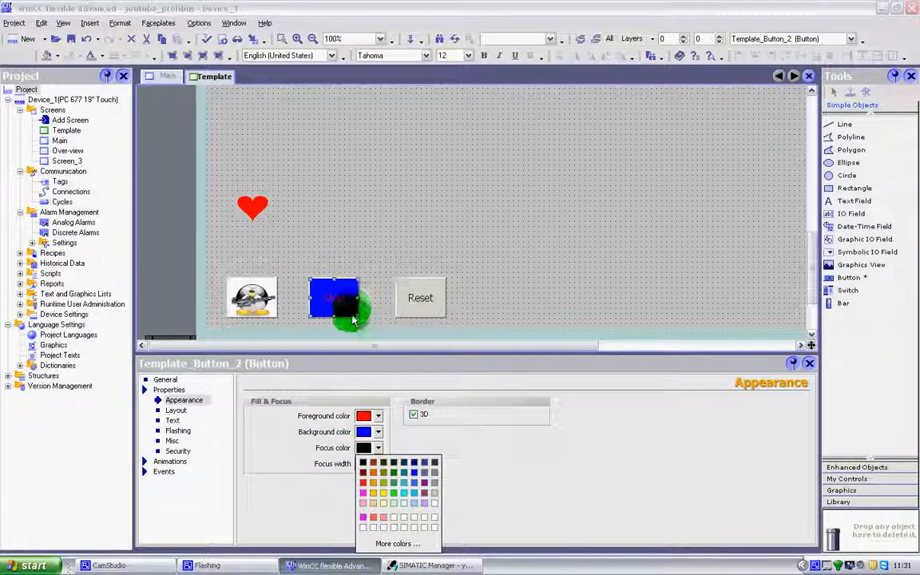
left_click(375, 260)
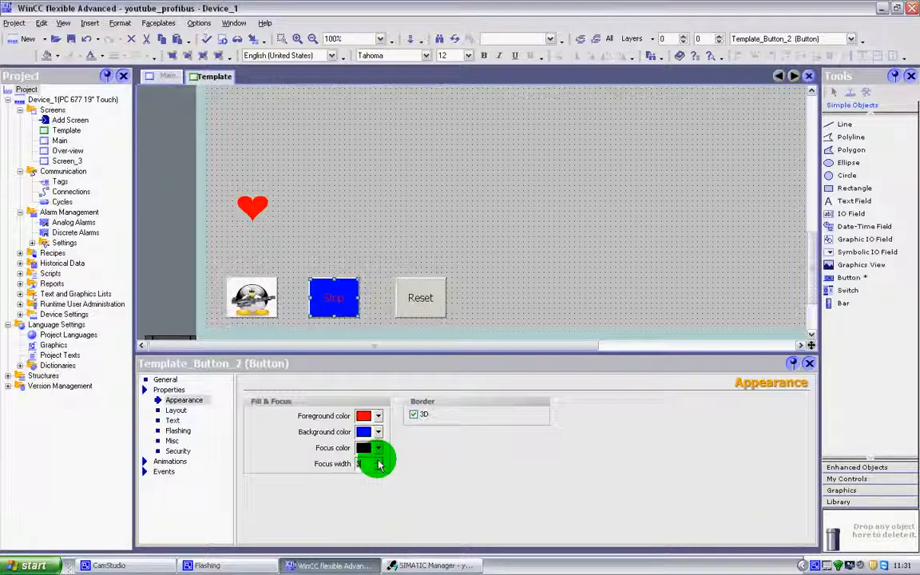
left_click(372, 269)
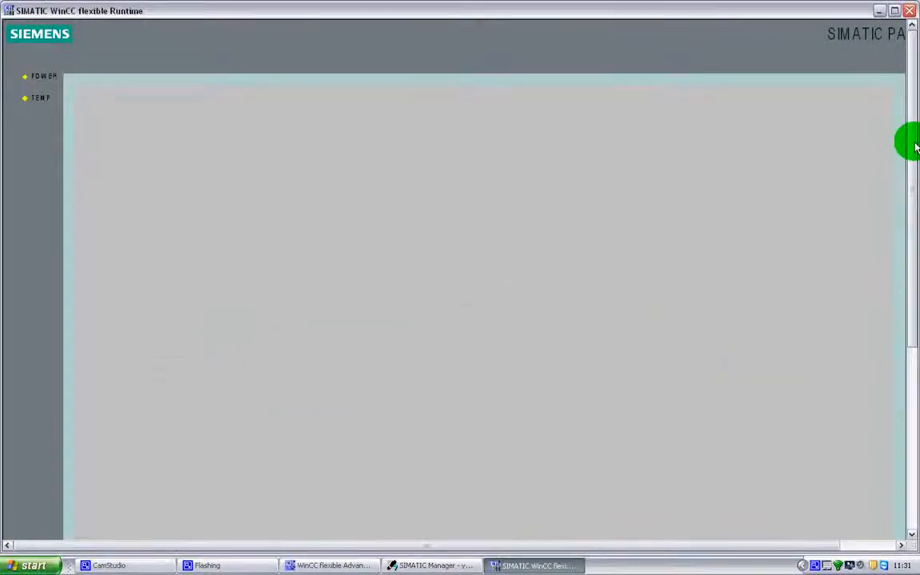
Test the focus borders of the Stop and Reset buttons in runtime, and close runtime
left_click(197, 411)
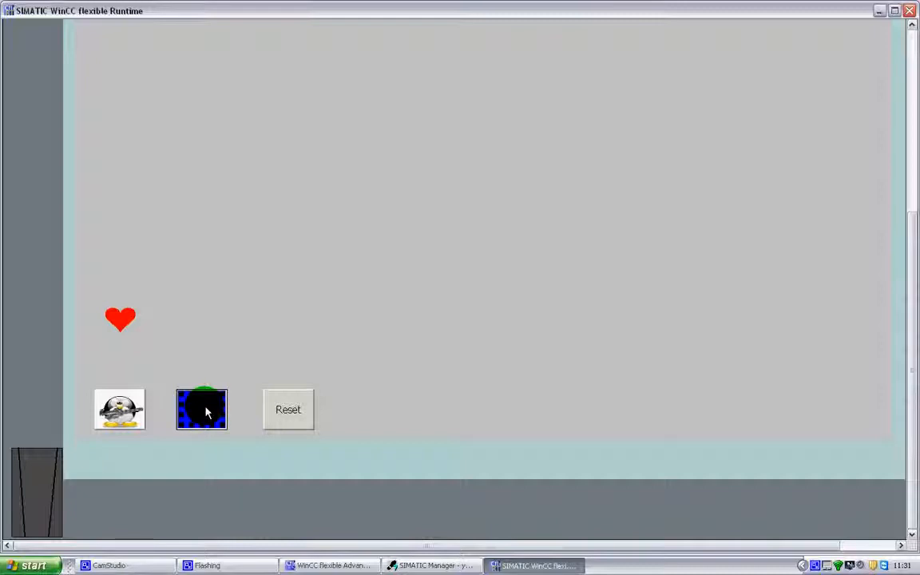
left_click(283, 415)
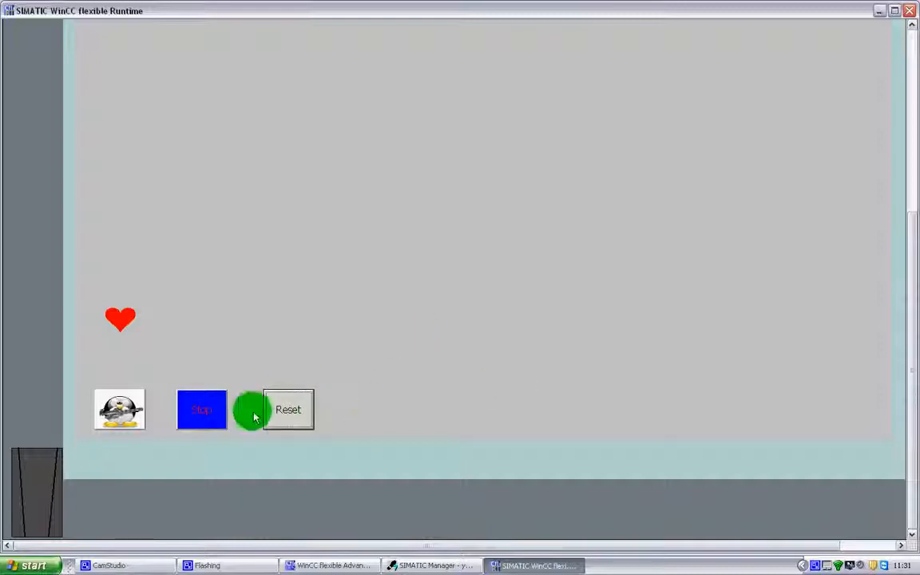
left_click(293, 415)
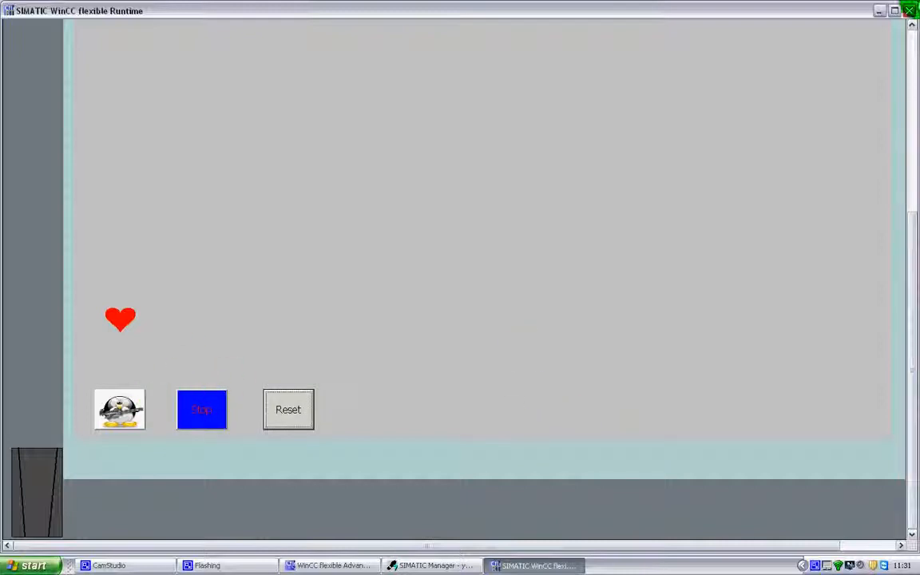
left_click(913, 12)
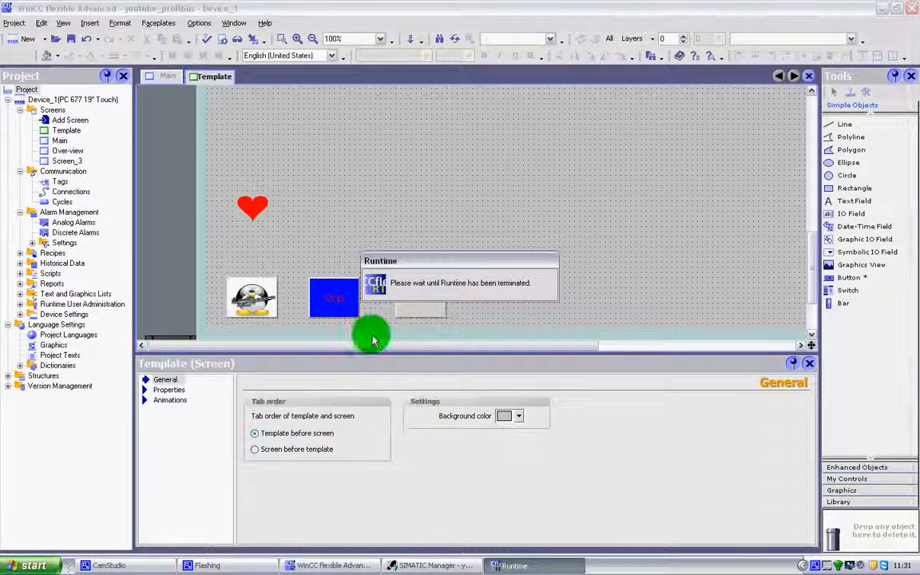
Resize the Stop button to 86 by 74 in its layout properties and move it up to Y 904
left_click(334, 304)
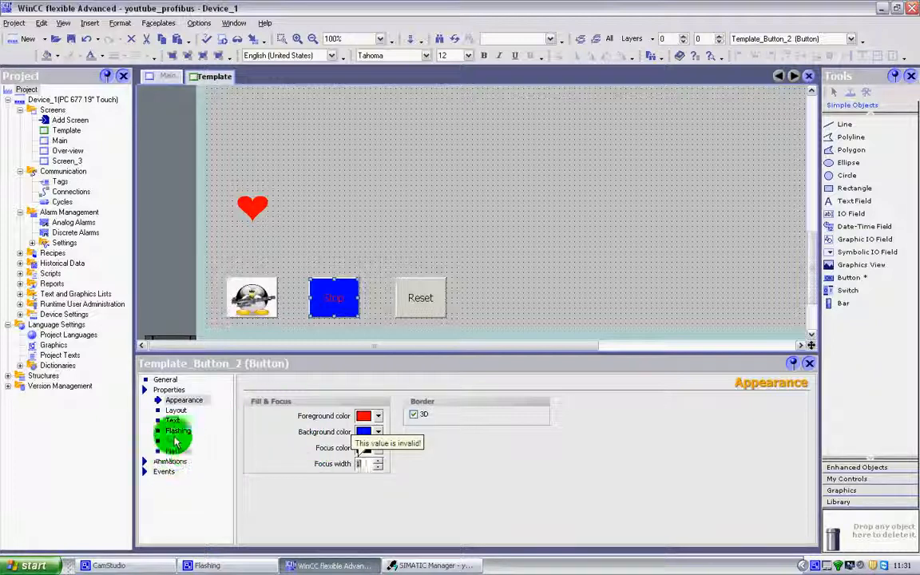
left_click(176, 409)
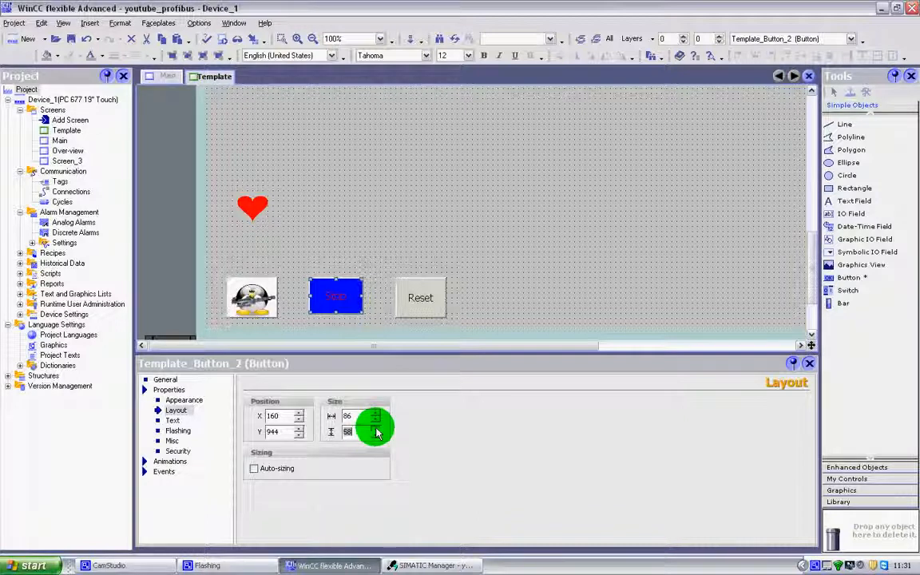
left_click_drag(355, 297, 359, 272)
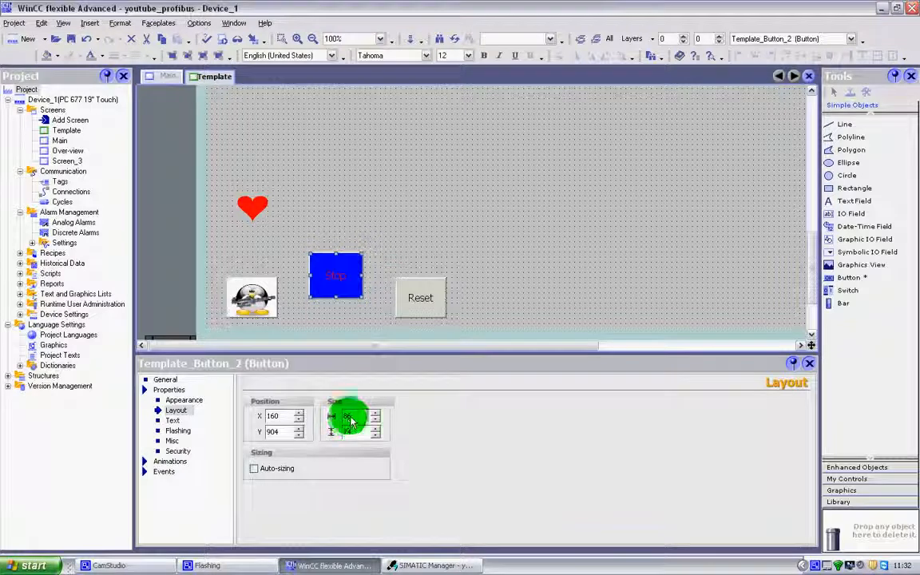
Move the Reset button directly beside Stop at X 248, Y 904, and set its size to 86 by 74 to match
left_click_drag(418, 293, 388, 297)
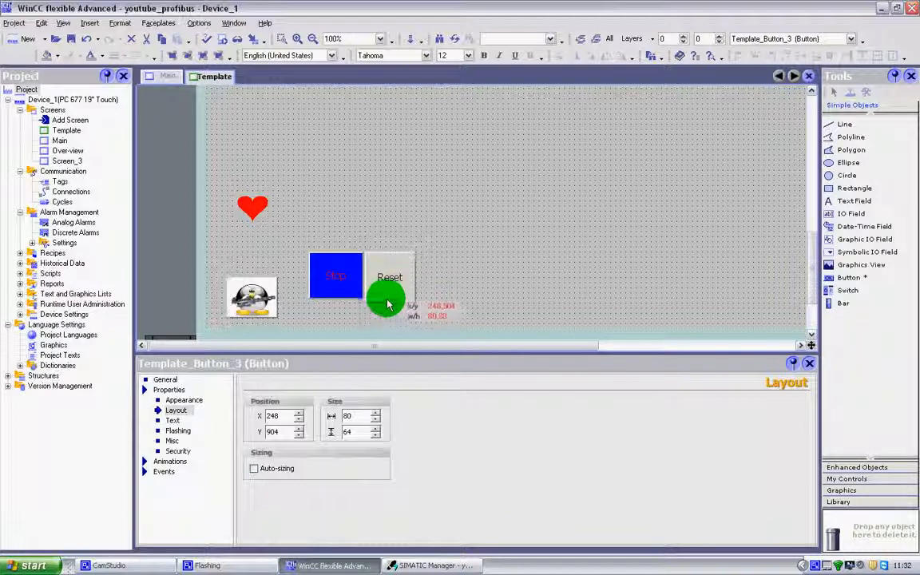
left_click_drag(387, 302, 389, 301)
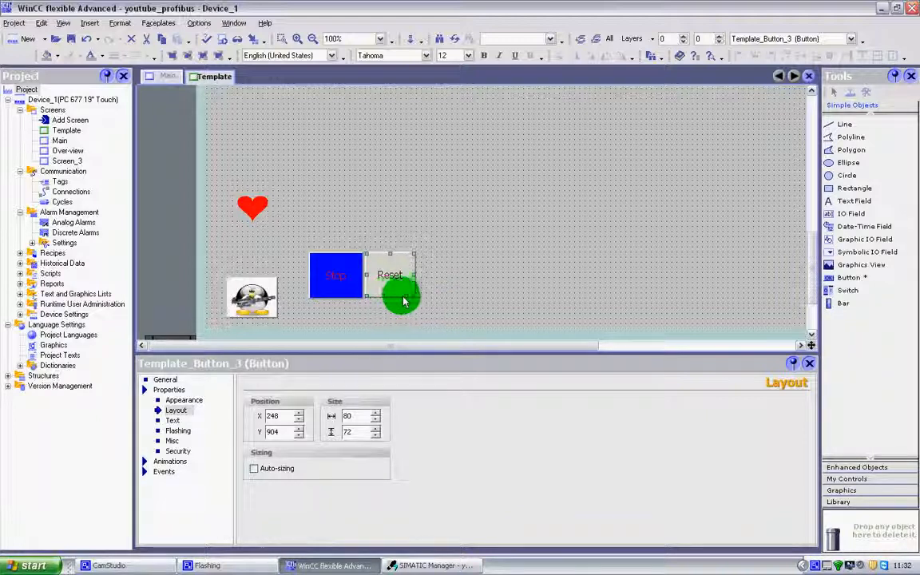
left_click(331, 257)
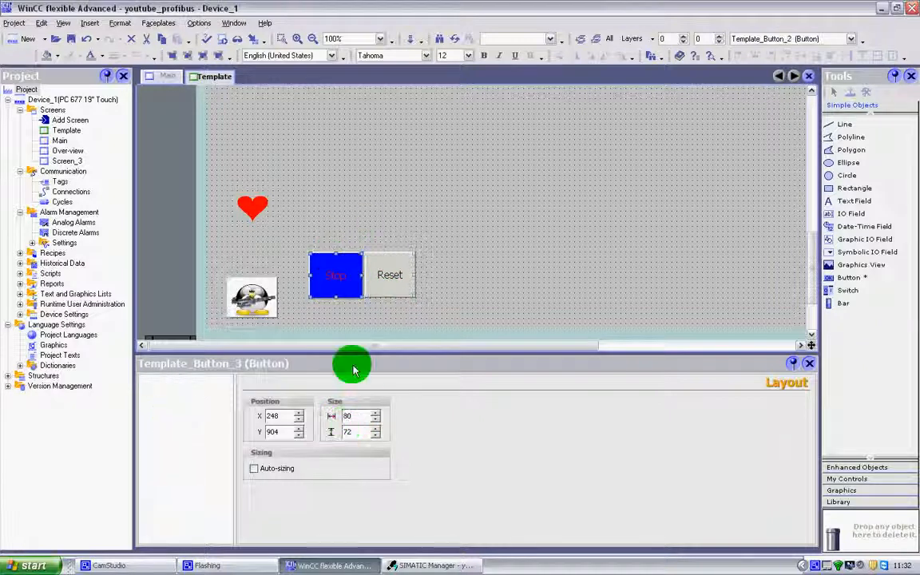
left_click(381, 292)
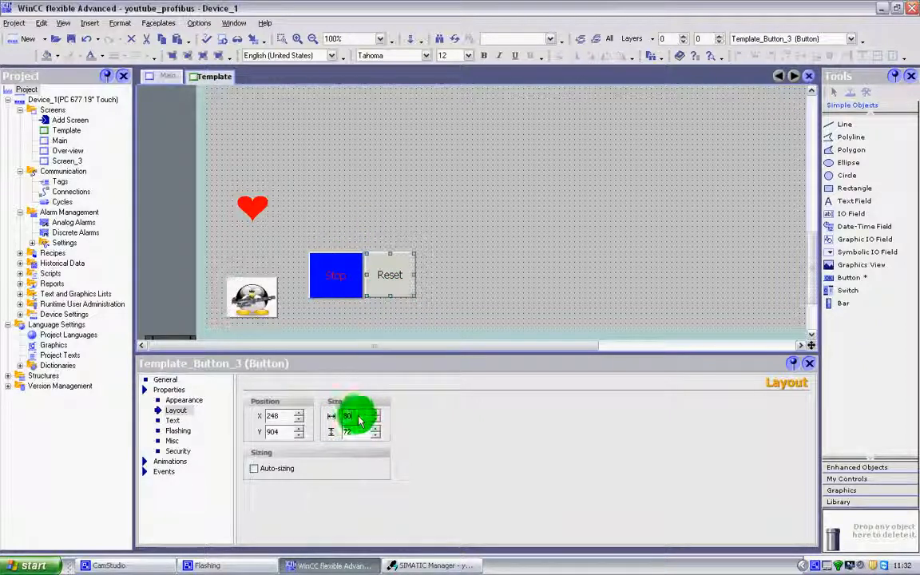
type("86")
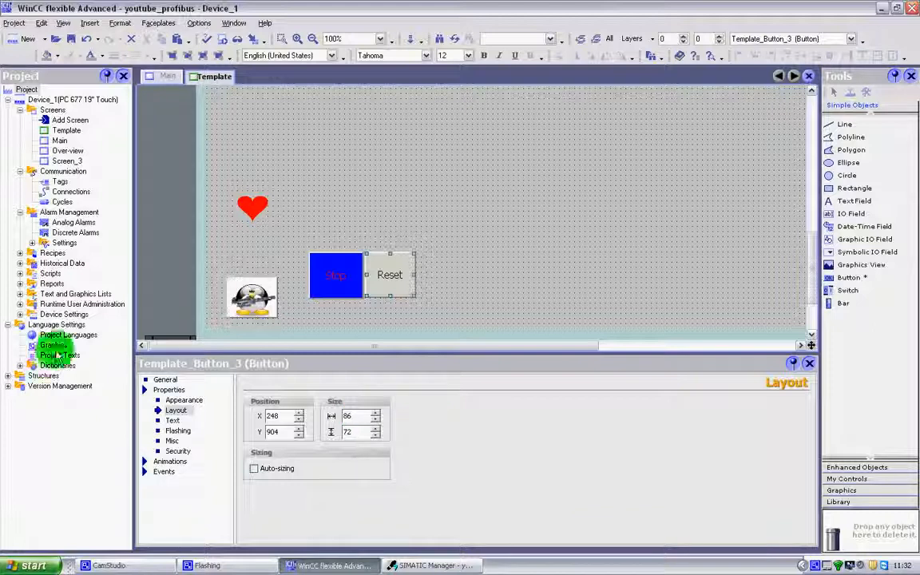
double_click(359, 433)
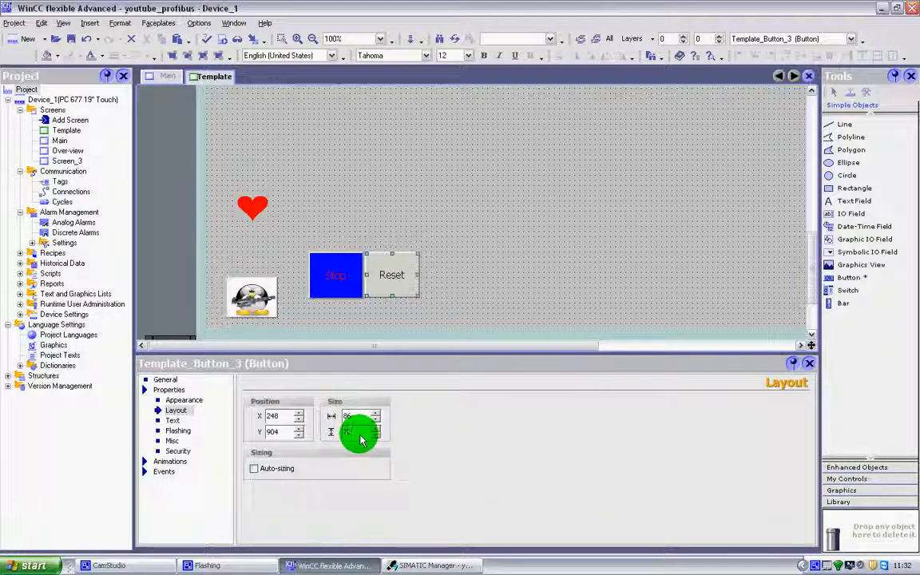
type("74")
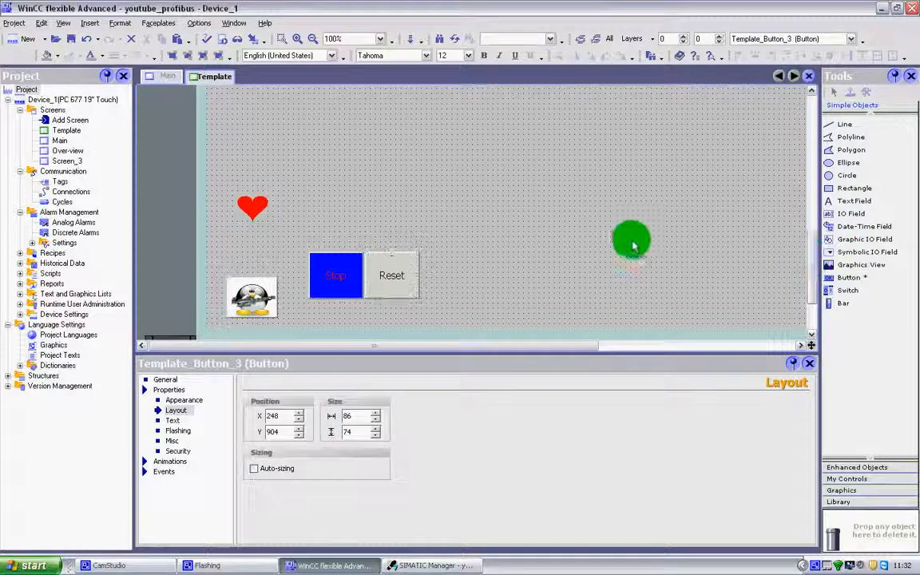
left_click(630, 241)
Shift the Reset button through its layout position values to X 305, Y 860
left_click(383, 275)
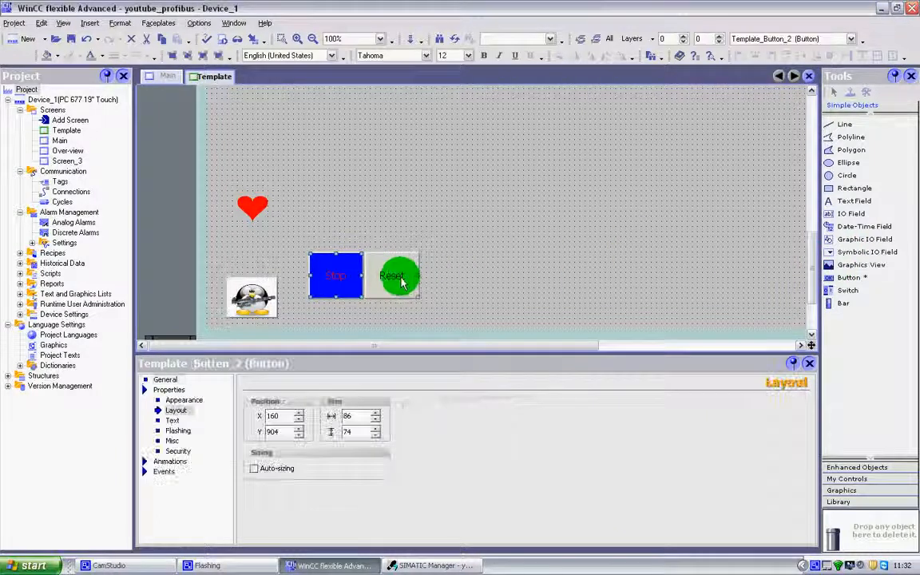
left_click(300, 413)
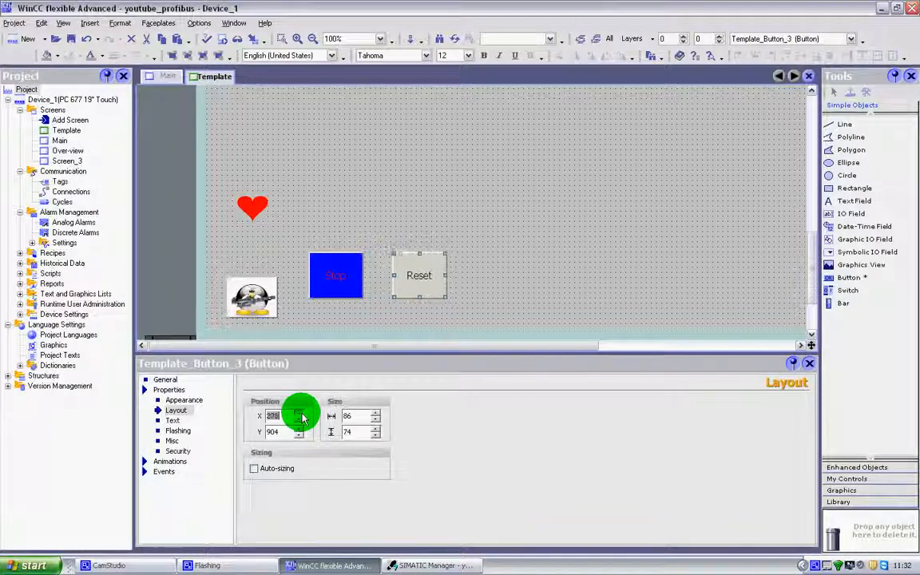
left_click(302, 416)
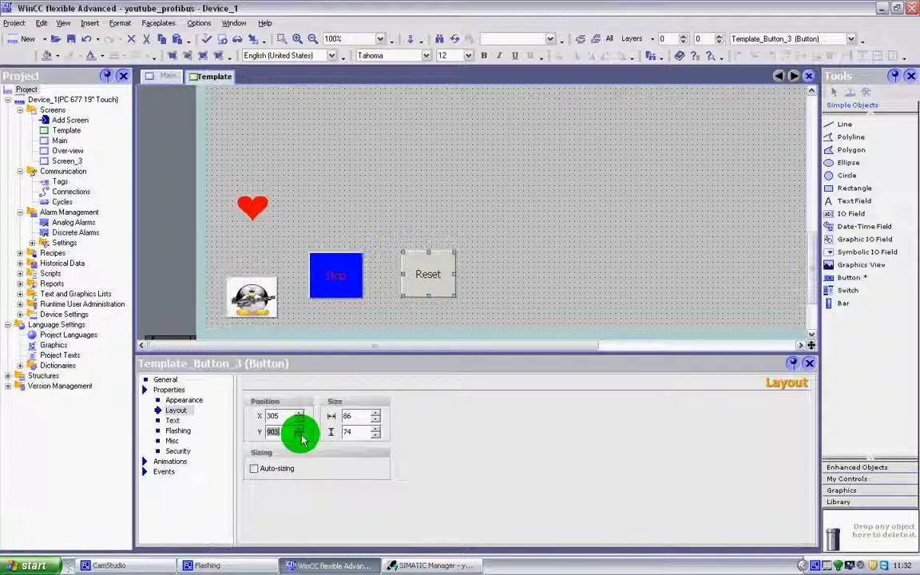
left_click(300, 435)
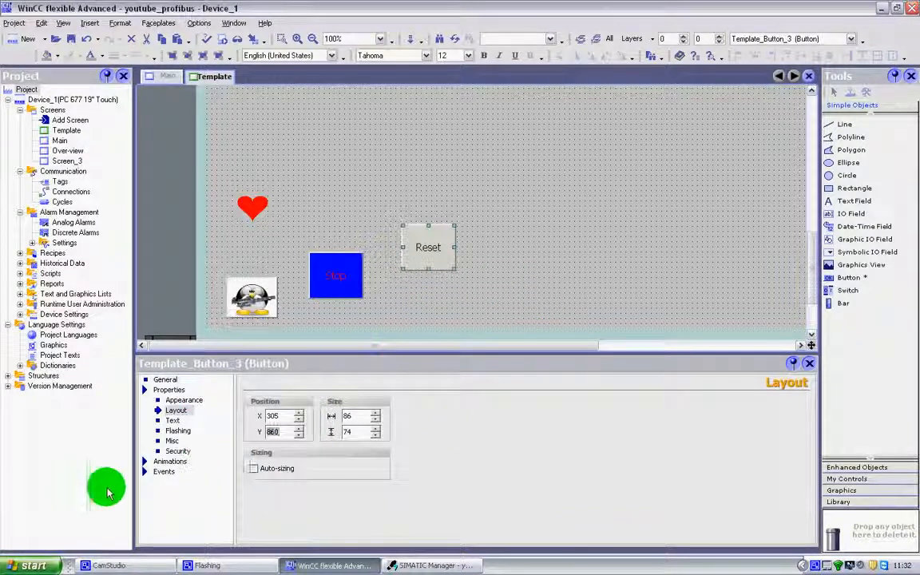
Enable auto-sizing for the Reset button and the penguin graphic button
left_click(256, 470)
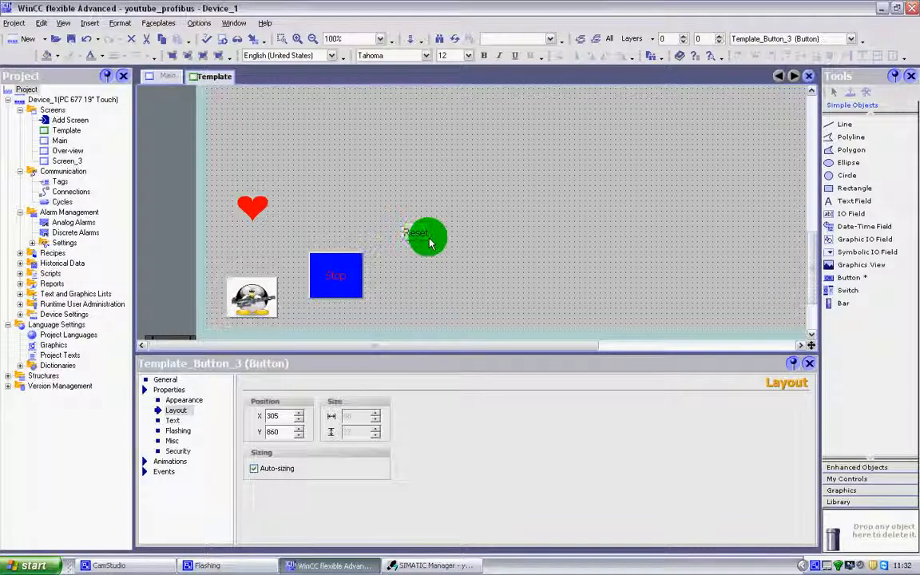
left_click(246, 294)
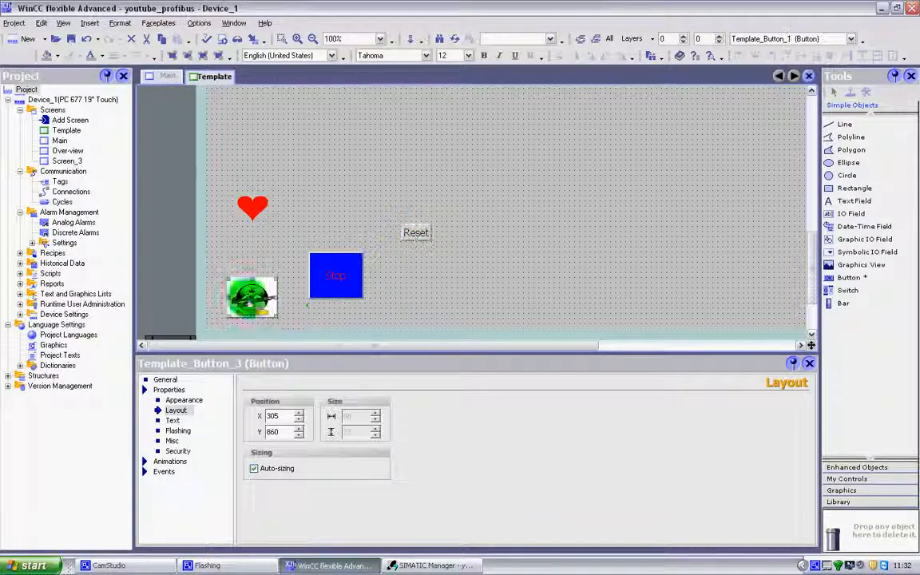
left_click(256, 472)
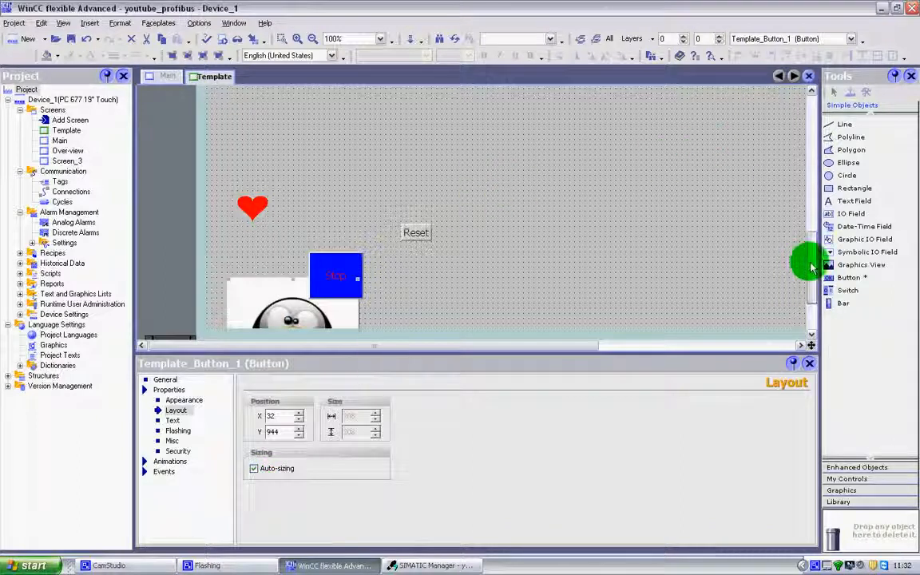
Turn off the penguin button's auto-sizing, shrink it to about 88 by 72, and place it beneath the heart beside Stop
scroll(812, 268, "down", 3)
left_click_drag(259, 198, 279, 96)
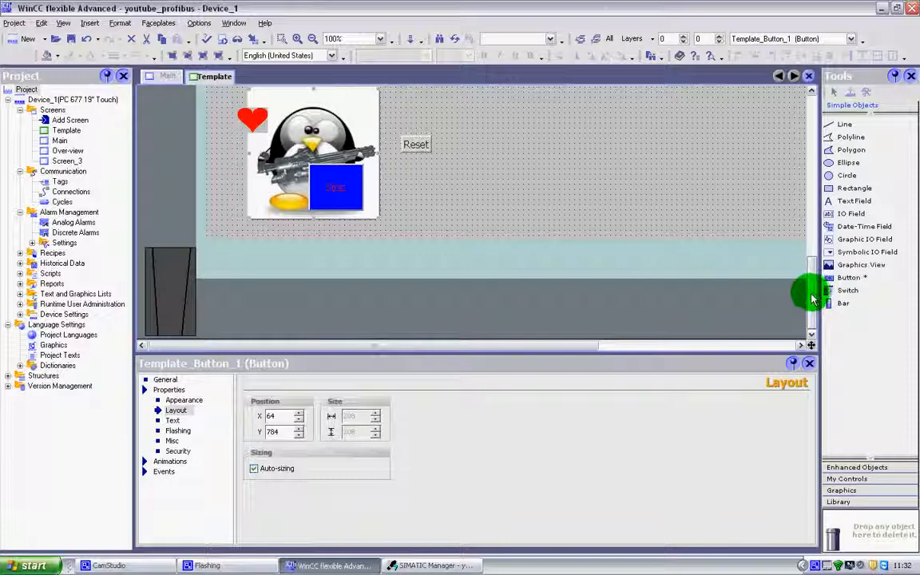
scroll(811, 298, "up", 3)
left_click_drag(281, 205, 337, 128)
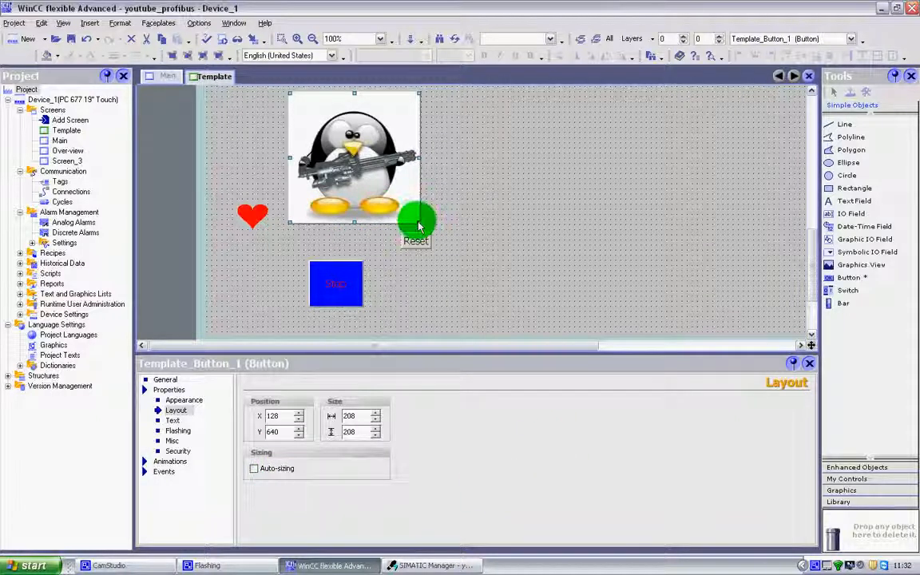
left_click_drag(418, 226, 249, 285)
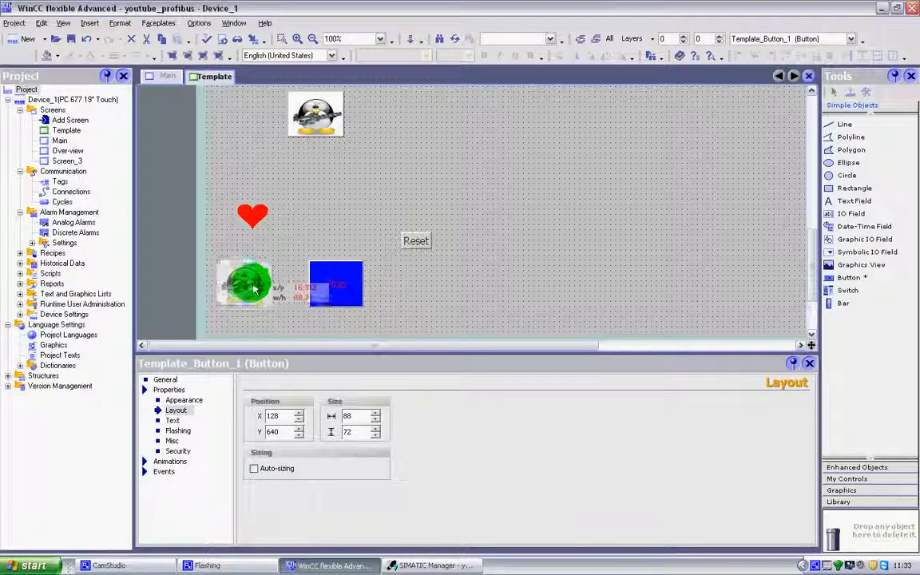
Turn off the Reset button's auto-sizing, enlarge it to about 95 by 68, and place it beside Stop near X 264, Y 896
left_click(405, 253)
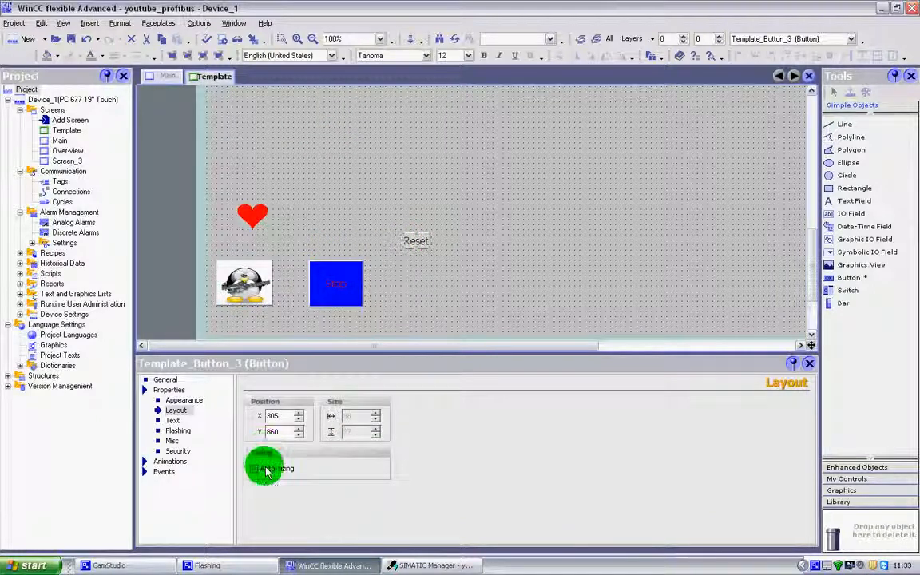
left_click_drag(416, 248, 425, 289)
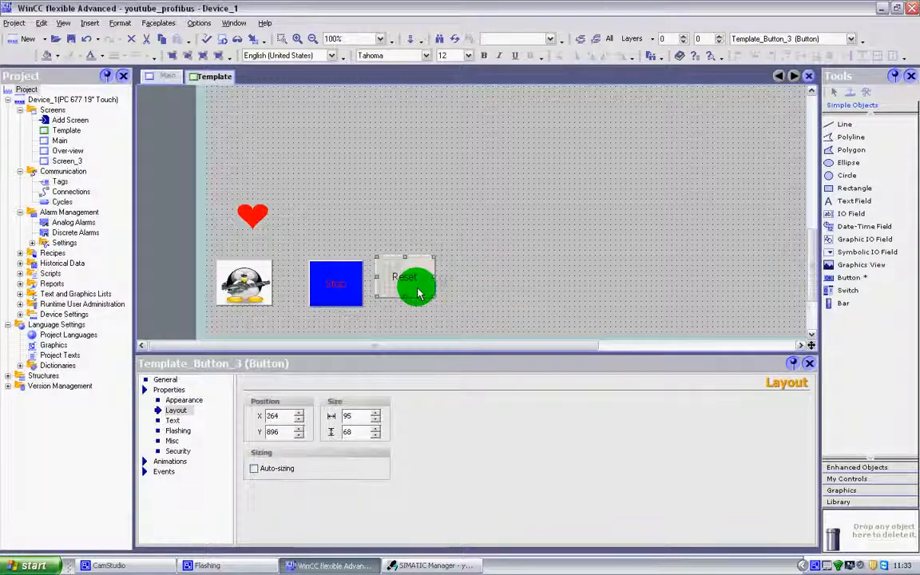
Try Left and Right as the Reset button text's horizontal alignment, and return it to Center
left_click(177, 421)
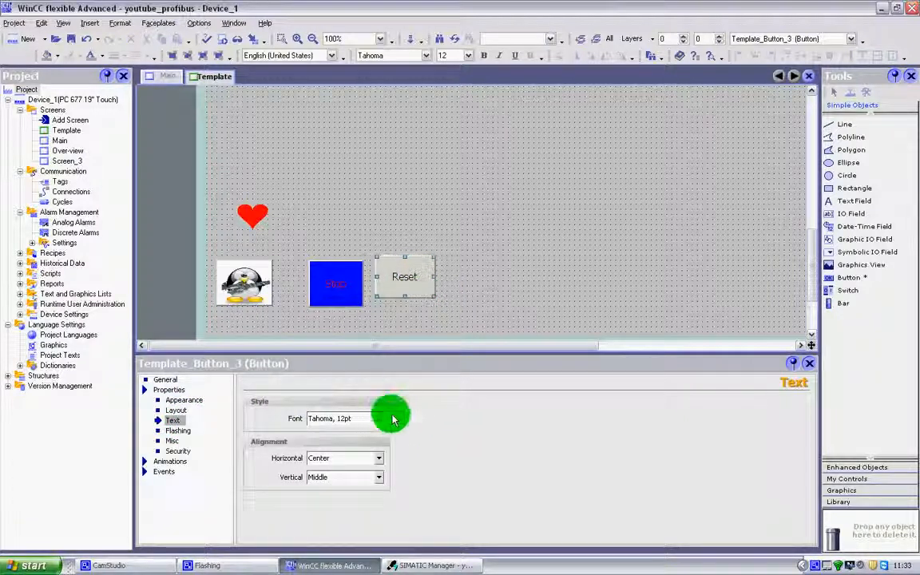
left_click(382, 459)
left_click(373, 475)
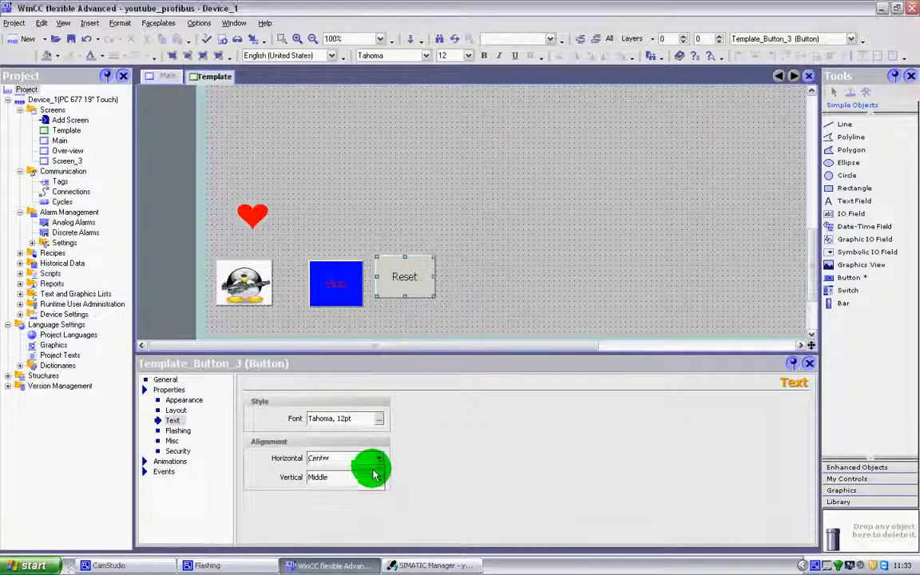
left_click(380, 459)
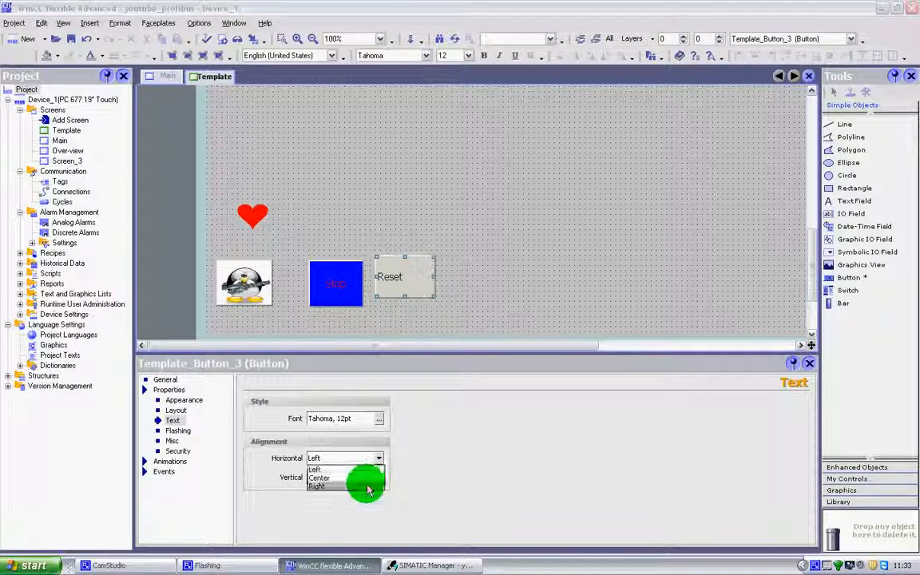
left_click(366, 486)
left_click(378, 462)
left_click(364, 478)
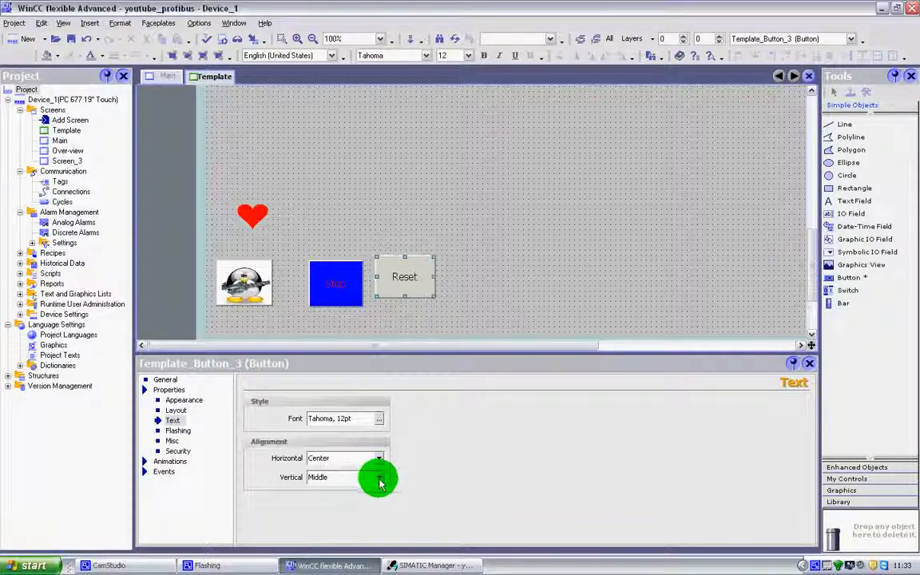
Cycle the Reset button text's vertical alignment through Top, Middle and Bottom, and return it to Middle
left_click(380, 477)
left_click(357, 489)
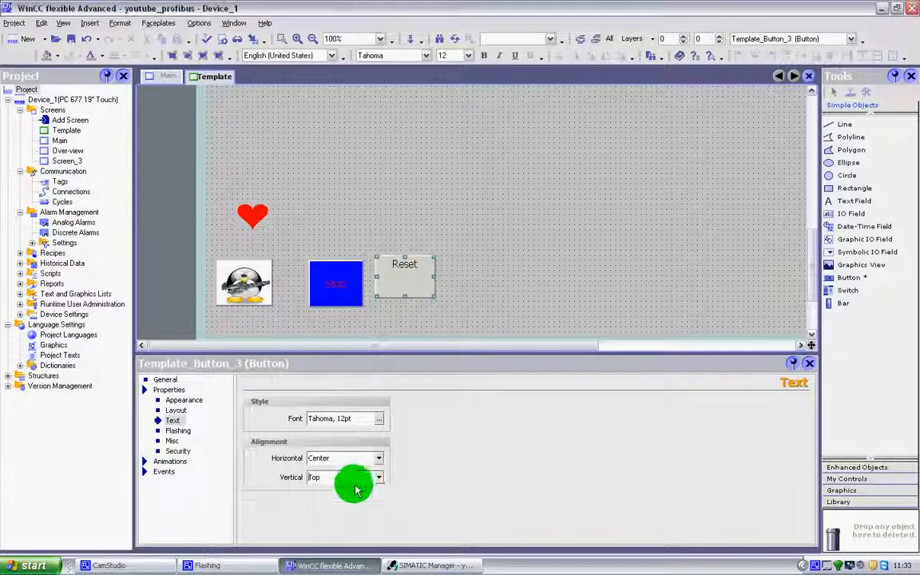
left_click(379, 478)
left_click(359, 497)
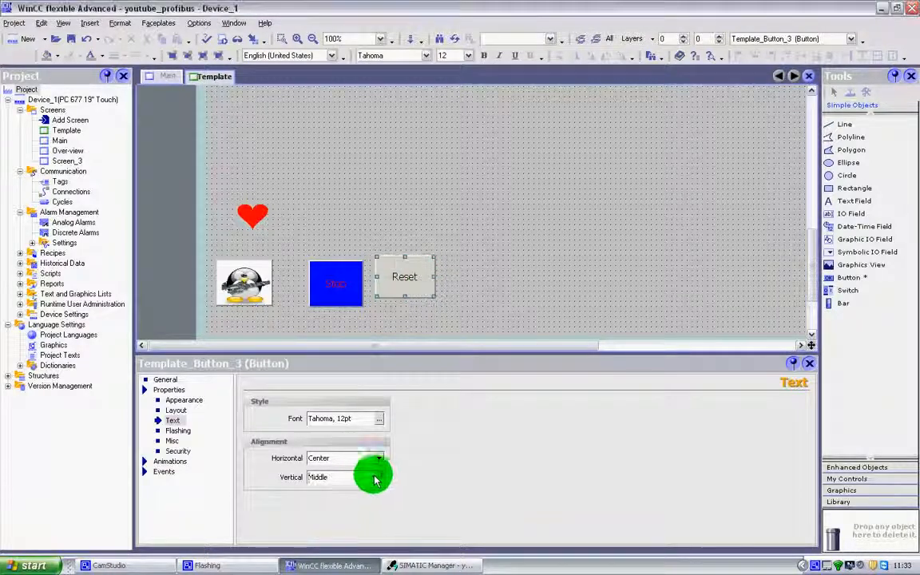
left_click(377, 478)
left_click(357, 506)
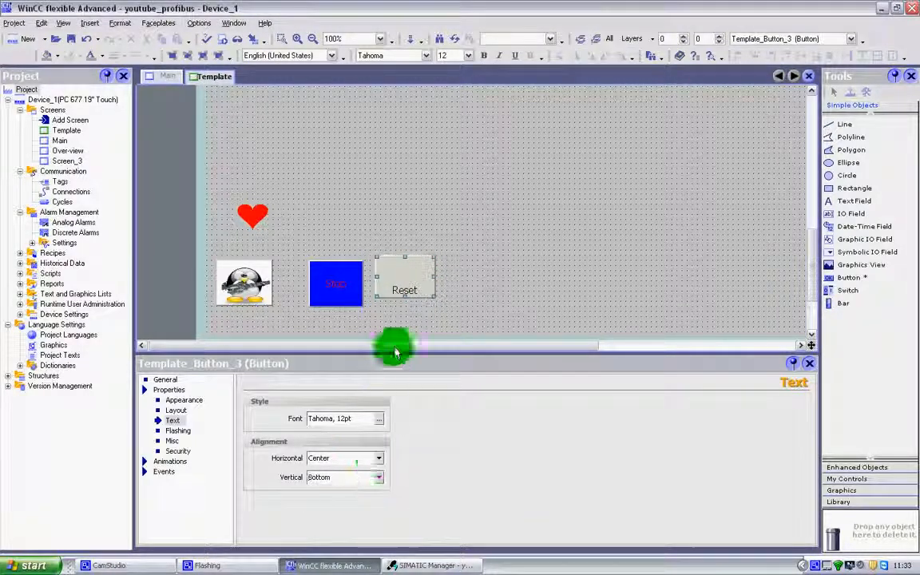
left_click(379, 477)
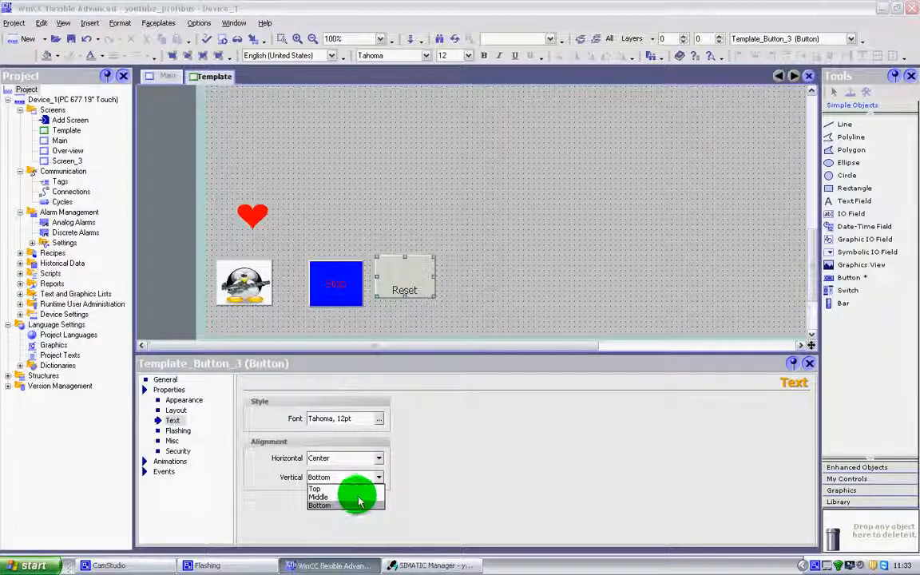
left_click(360, 499)
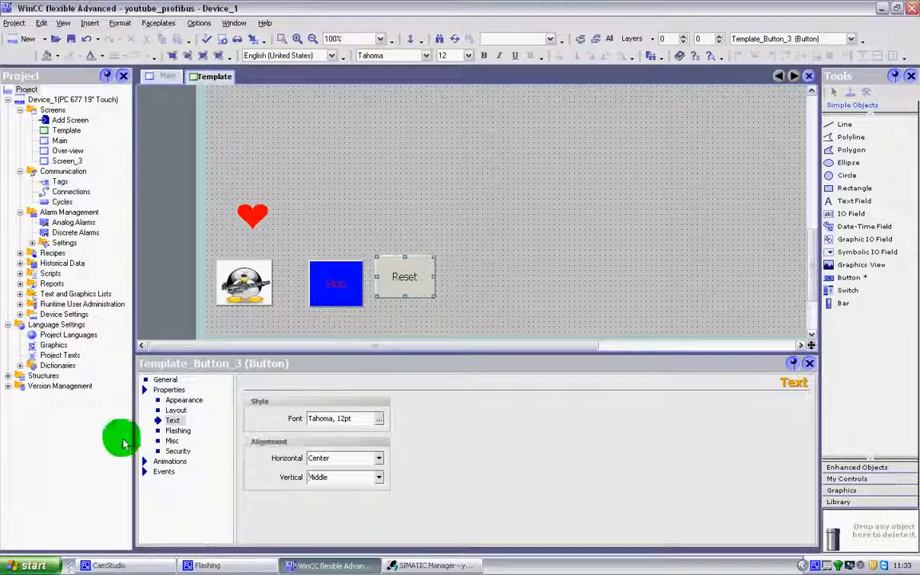
Set the Reset button's runtime flashing to Standard
left_click(173, 432)
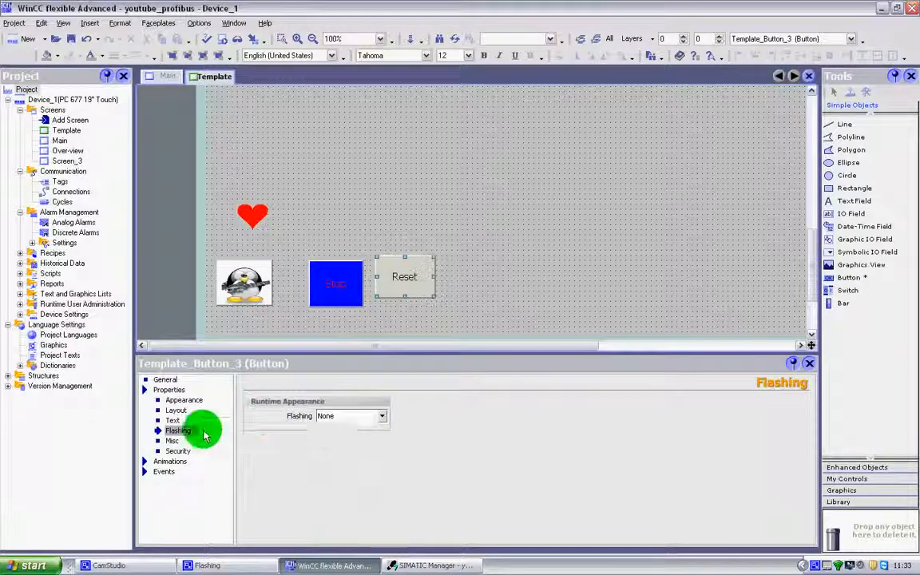
left_click(381, 416)
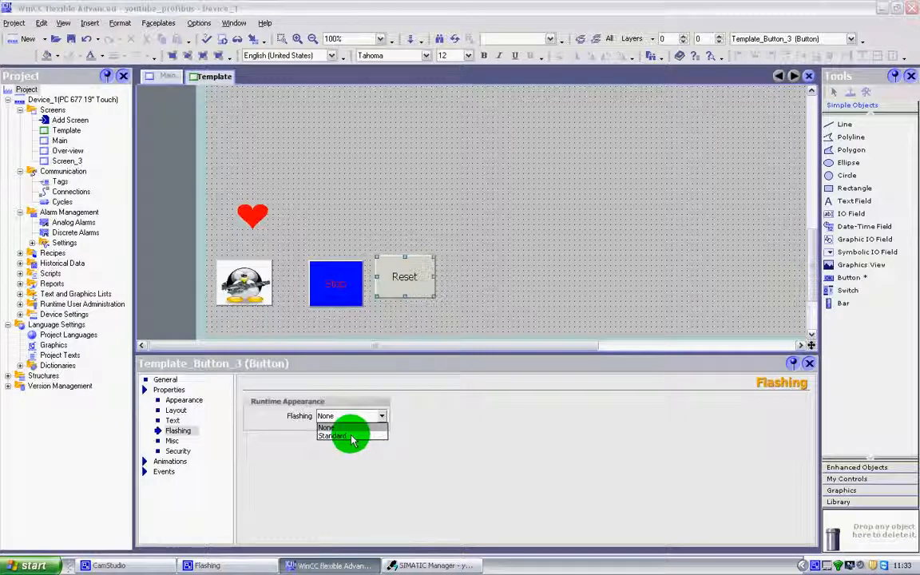
left_click(352, 437)
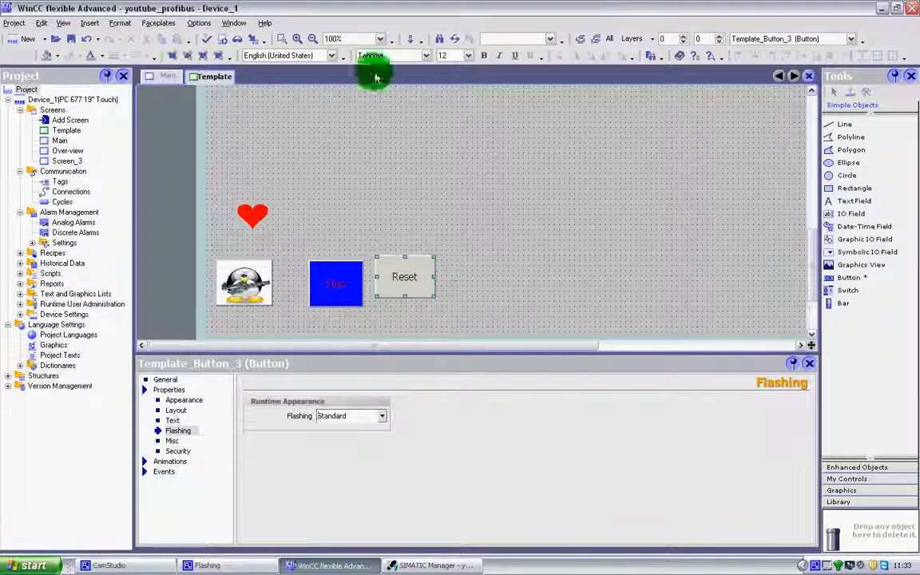
Start runtime, test the Reset button's flashing with its default colors, and close the runtime
left_click(232, 37)
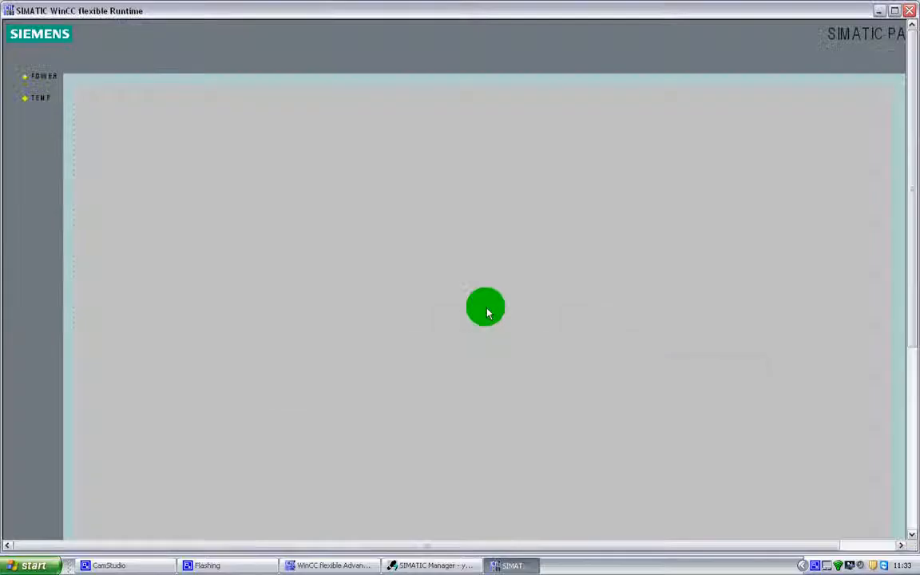
left_click_drag(913, 208, 910, 396)
left_click(276, 376)
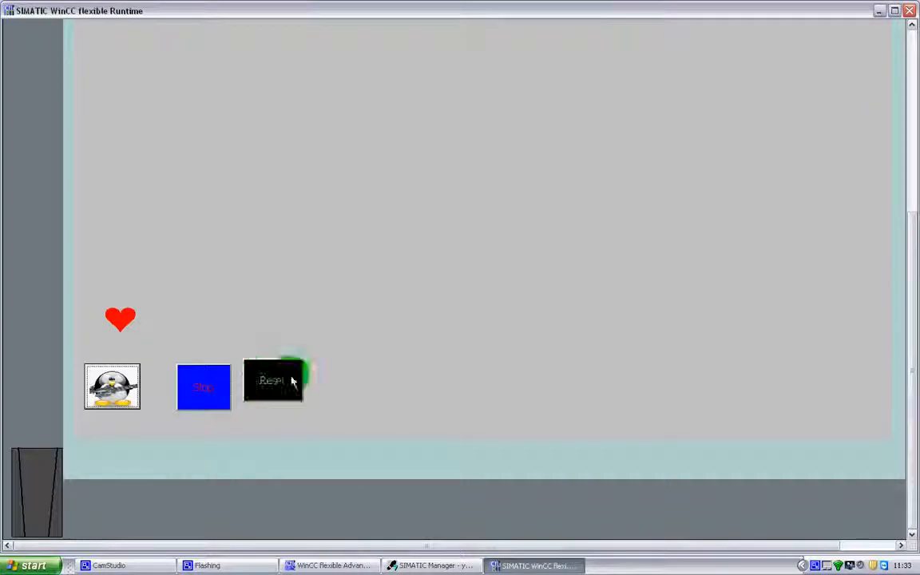
left_click(272, 364)
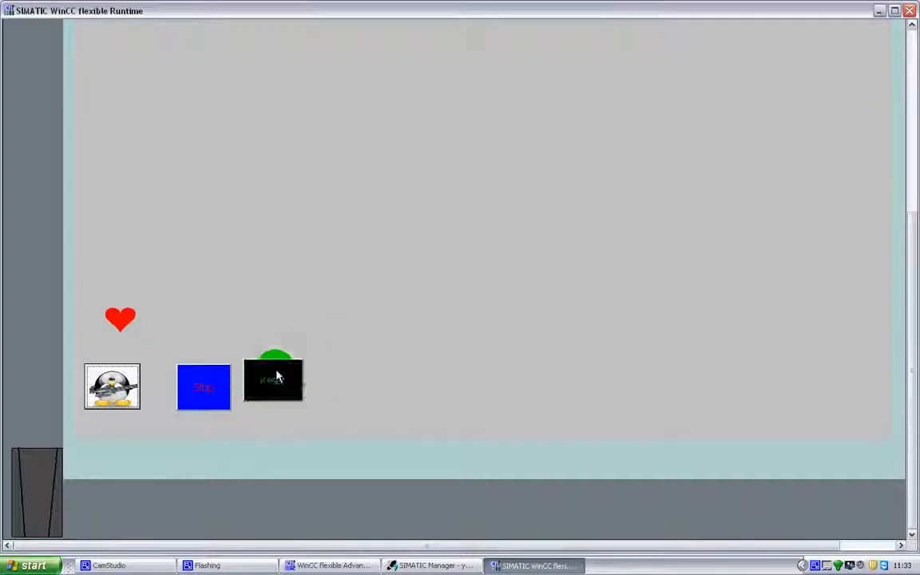
left_click(908, 9)
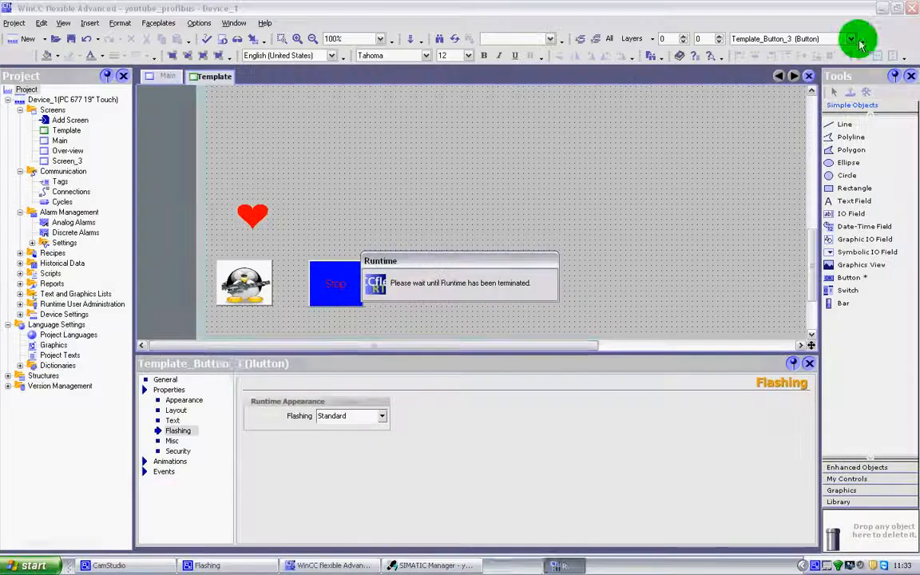
Give the Reset button a red foreground color and a yellow background color
left_click(181, 411)
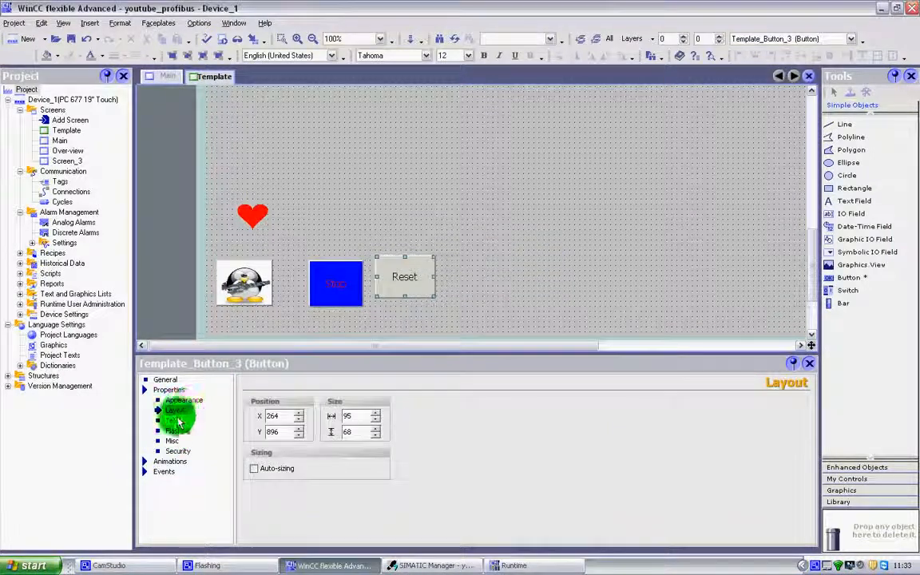
left_click(182, 401)
left_click(378, 419)
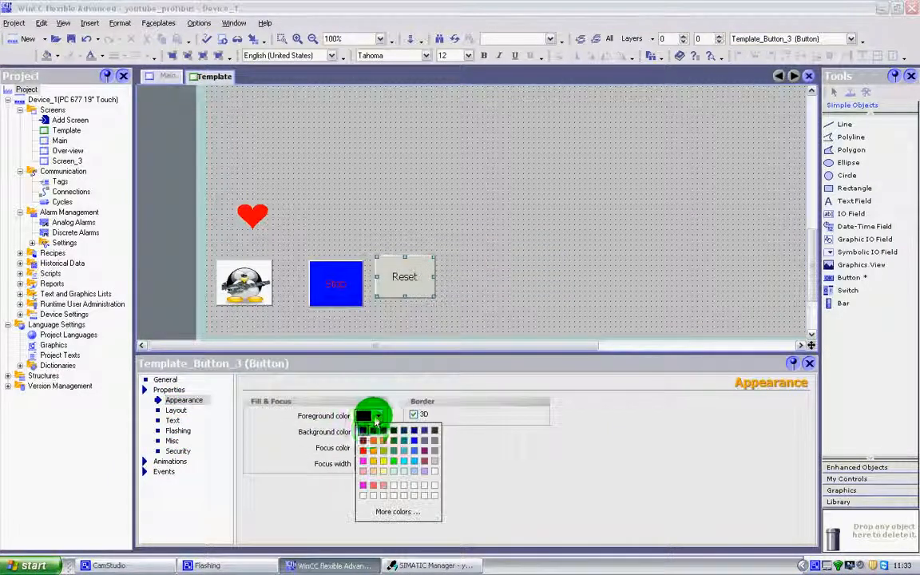
left_click(376, 438)
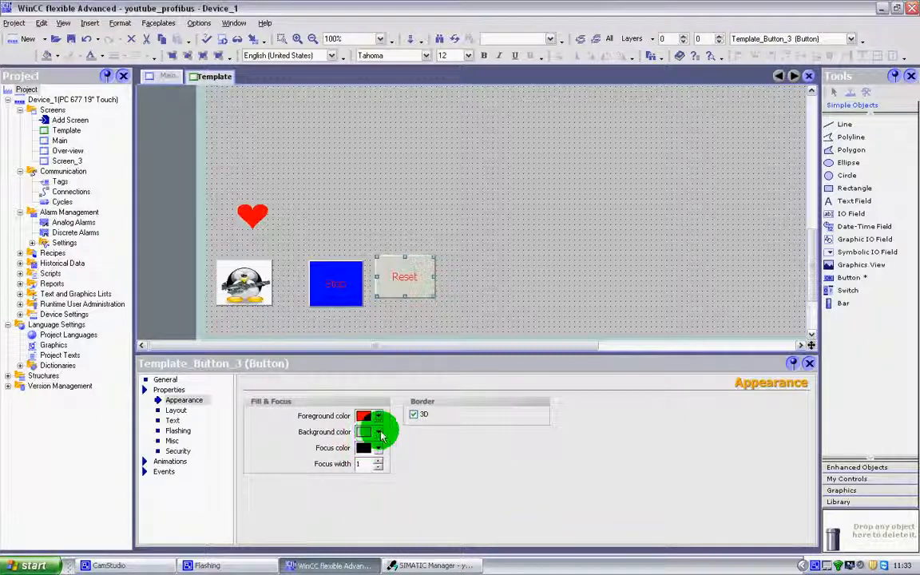
left_click(378, 432)
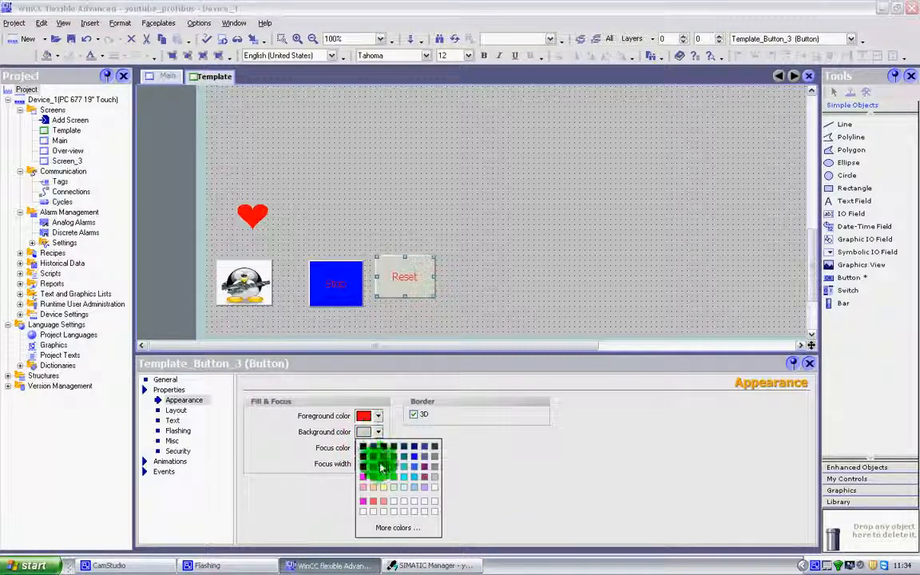
left_click(381, 466)
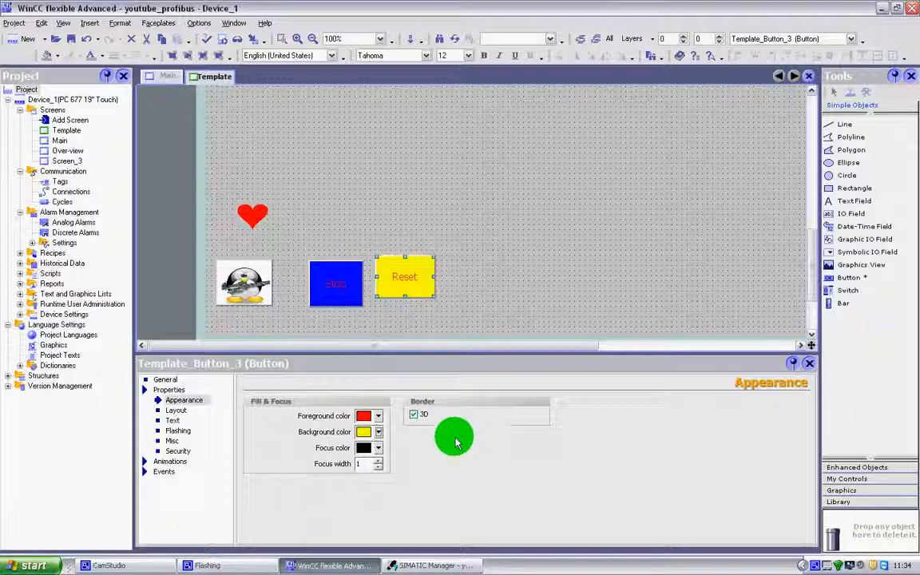
Run the project again to examine how the red and yellow Reset button flashes, and exit runtime
left_click(226, 40)
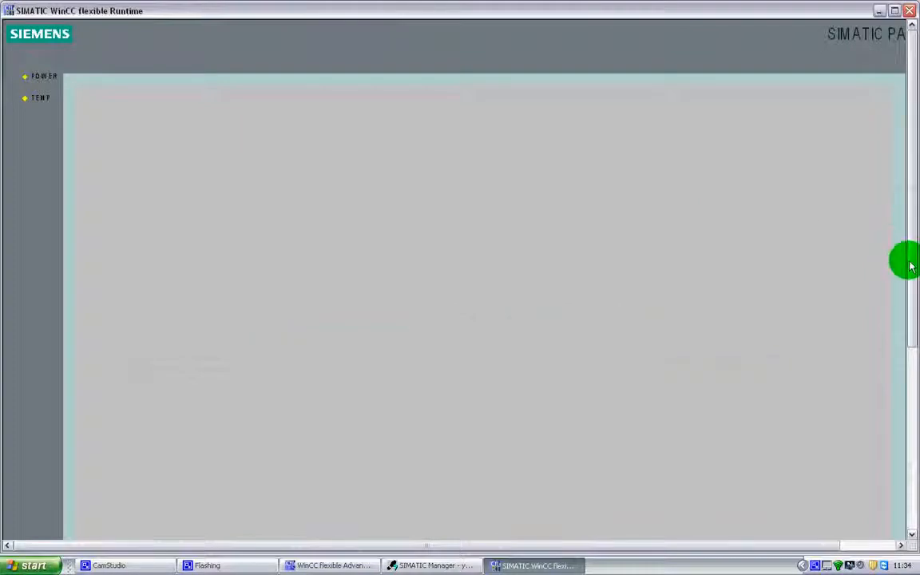
left_click_drag(911, 266, 907, 441)
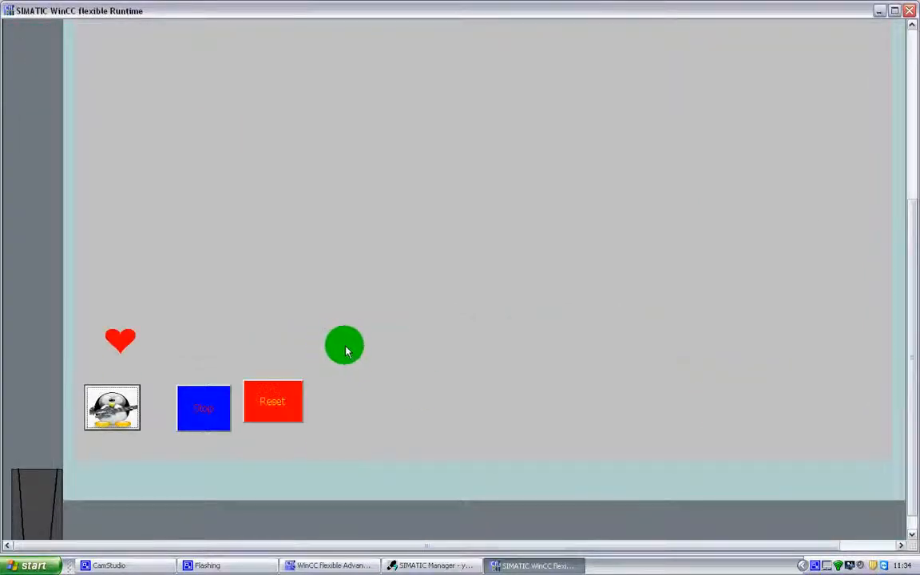
left_click_drag(412, 255, 290, 407)
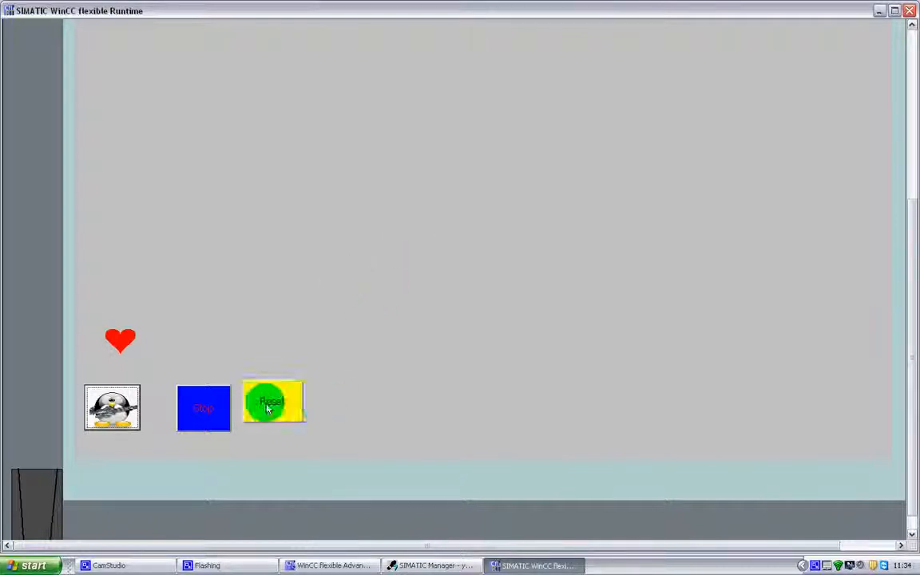
left_click(274, 408)
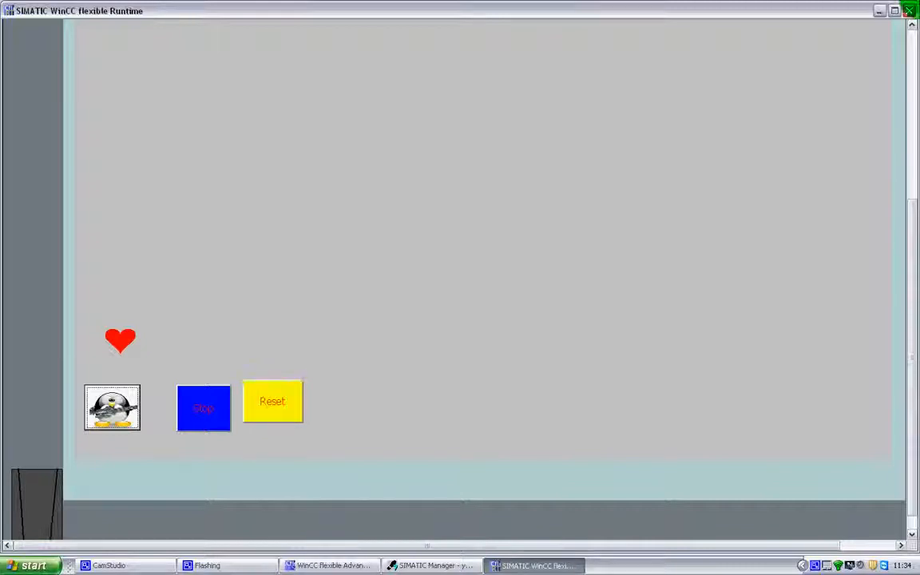
left_click(912, 12)
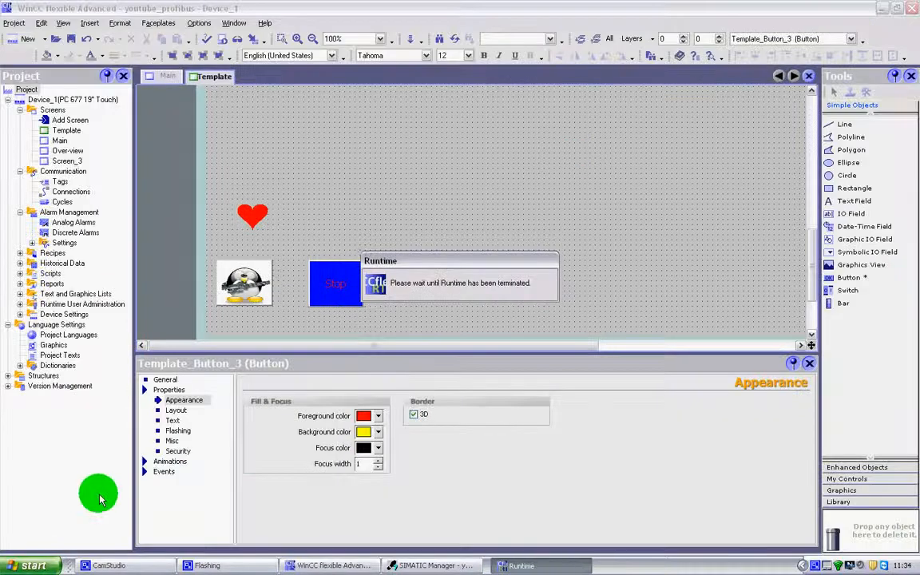
Set the Reset button's font to Siemens Slab SC, Bold, size 18, and move the button slightly down, level with Stop
left_click(173, 421)
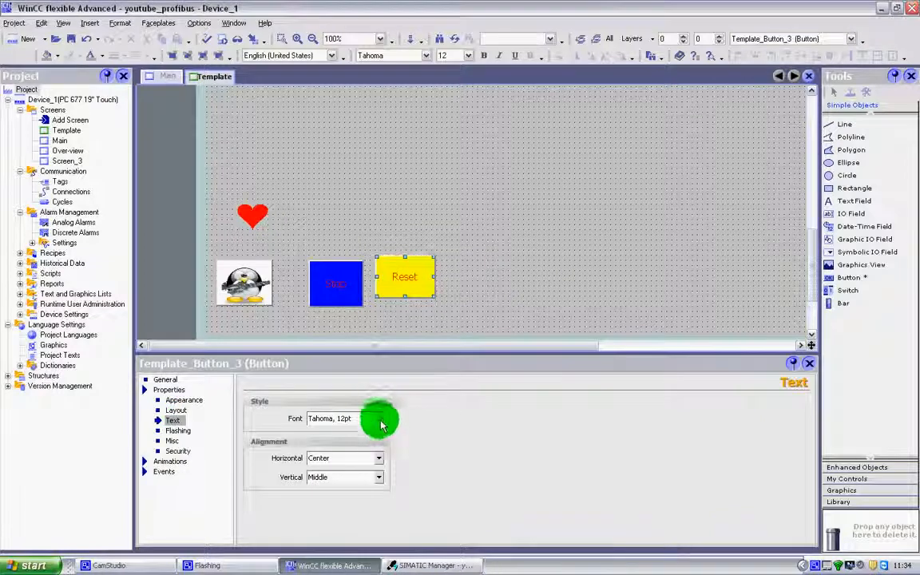
left_click(380, 420)
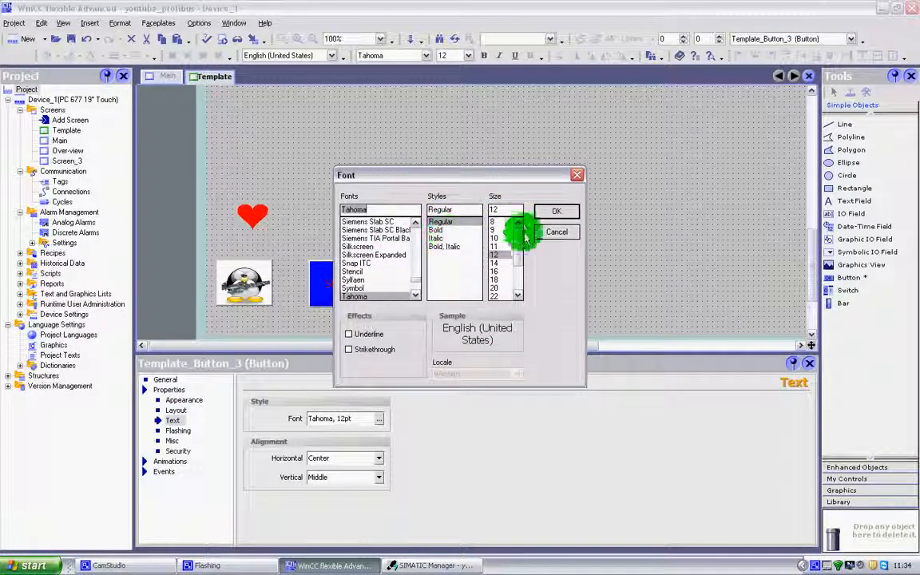
left_click(436, 230)
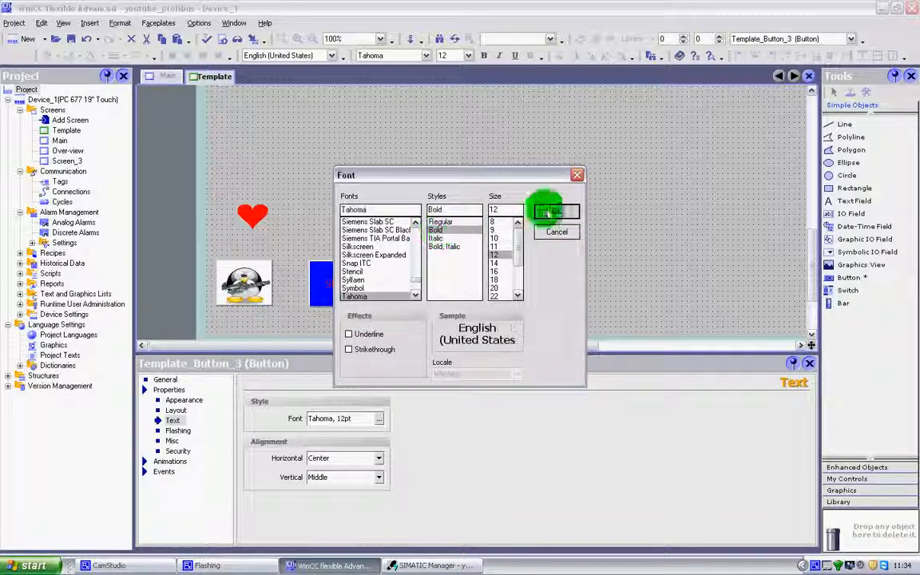
left_click(495, 280)
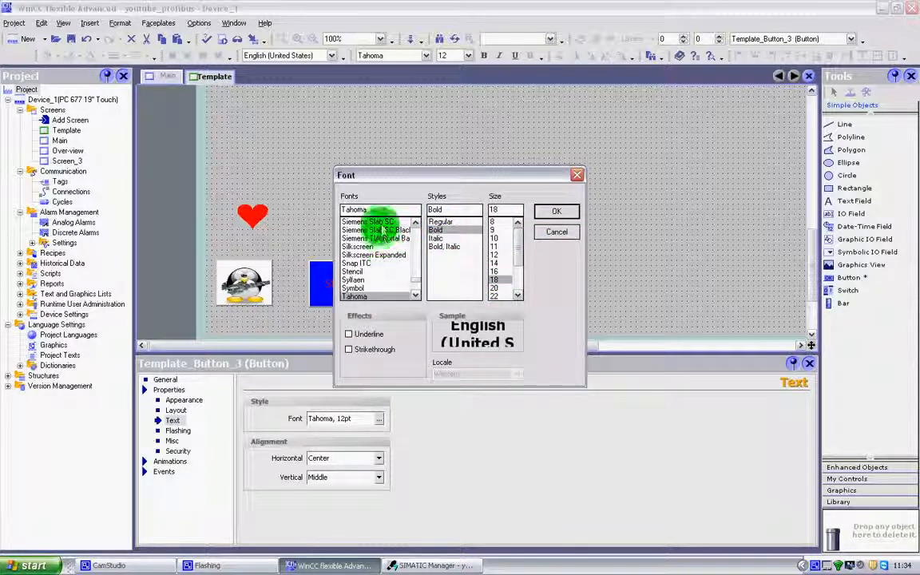
left_click(367, 221)
left_click(556, 212)
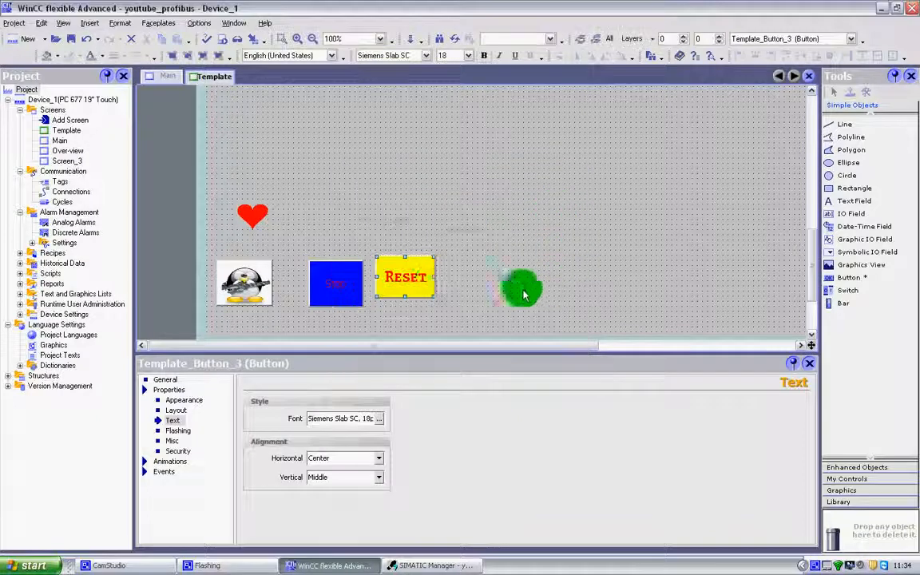
left_click(429, 322)
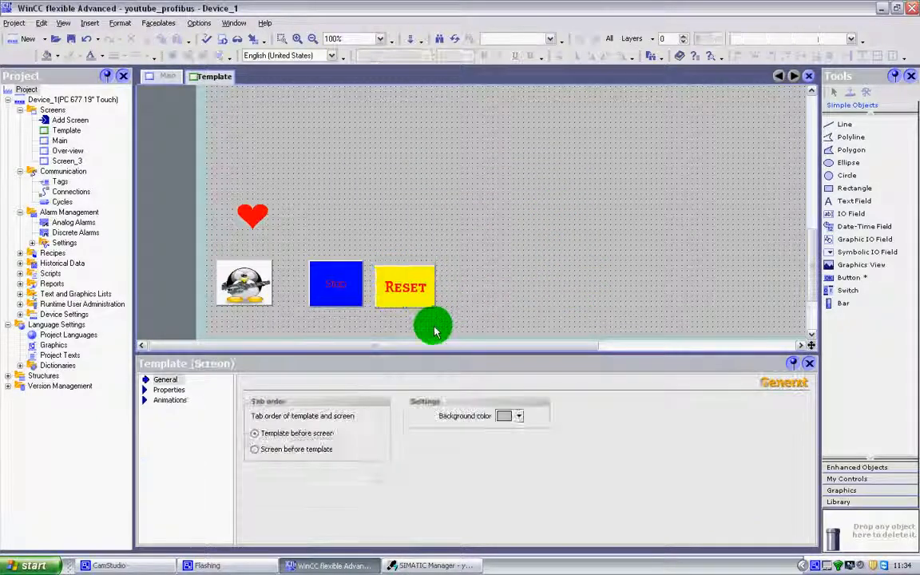
left_click(403, 287)
Enter the sample infotext "dhcoqehcqhbc" in the Reset button's miscellaneous properties
left_click(176, 431)
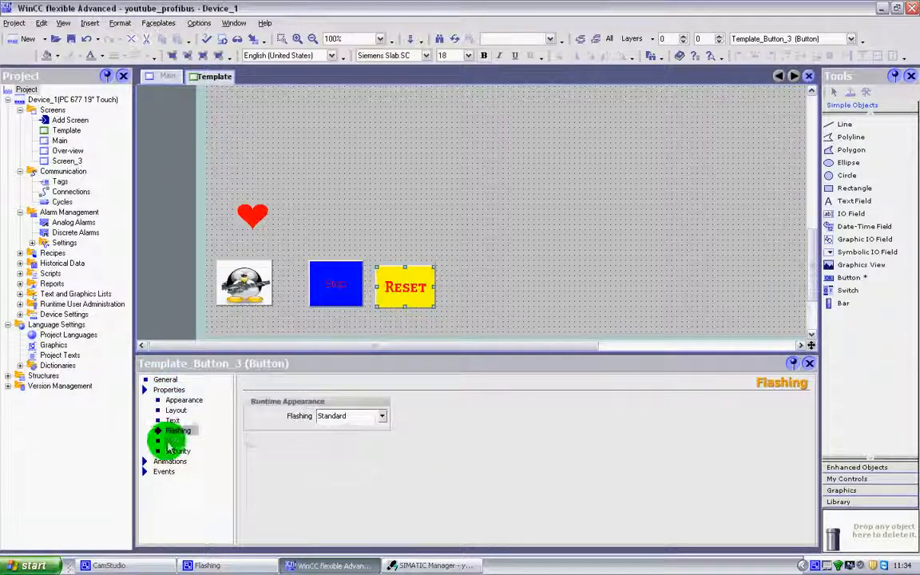
left_click(171, 440)
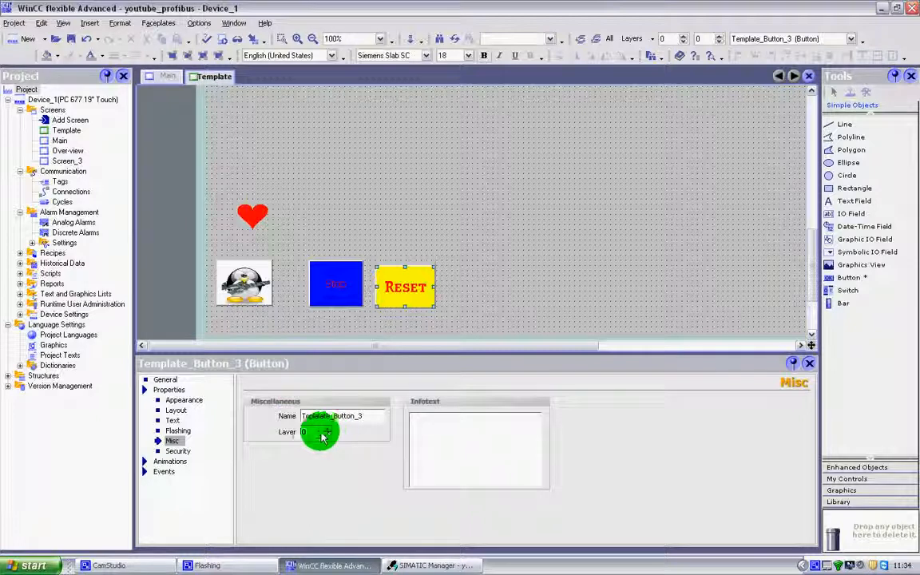
left_click(479, 431)
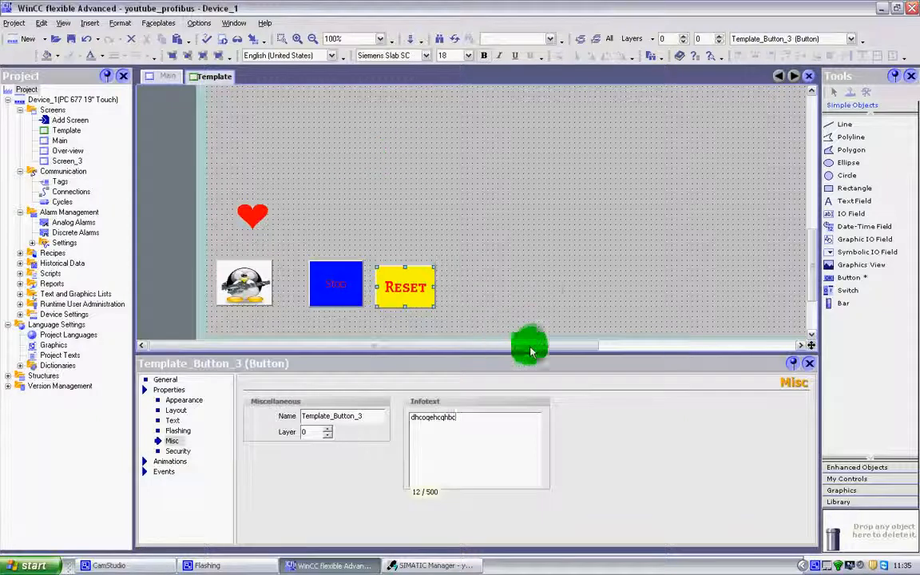
Run the project, select the Reset button in runtime to test it, and exit runtime
left_click(540, 288)
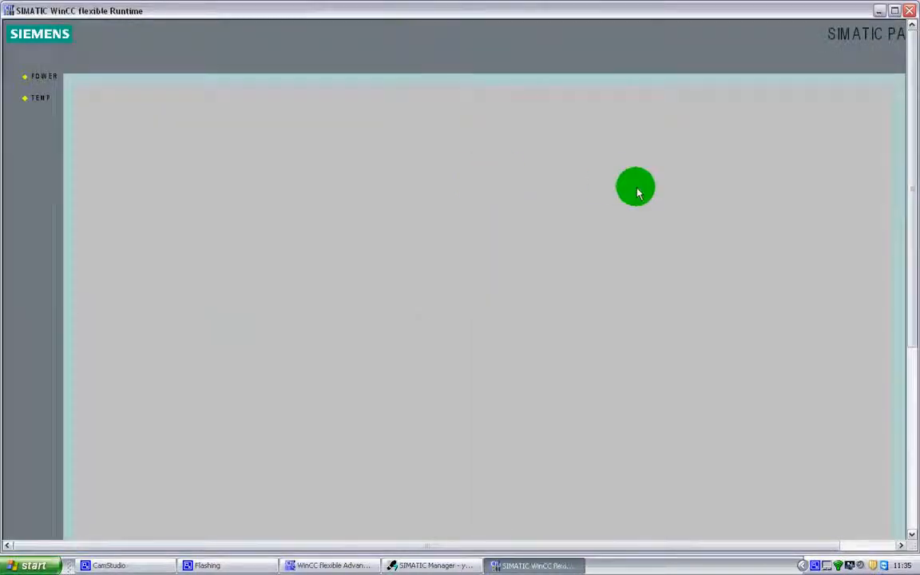
left_click_drag(908, 213, 869, 384)
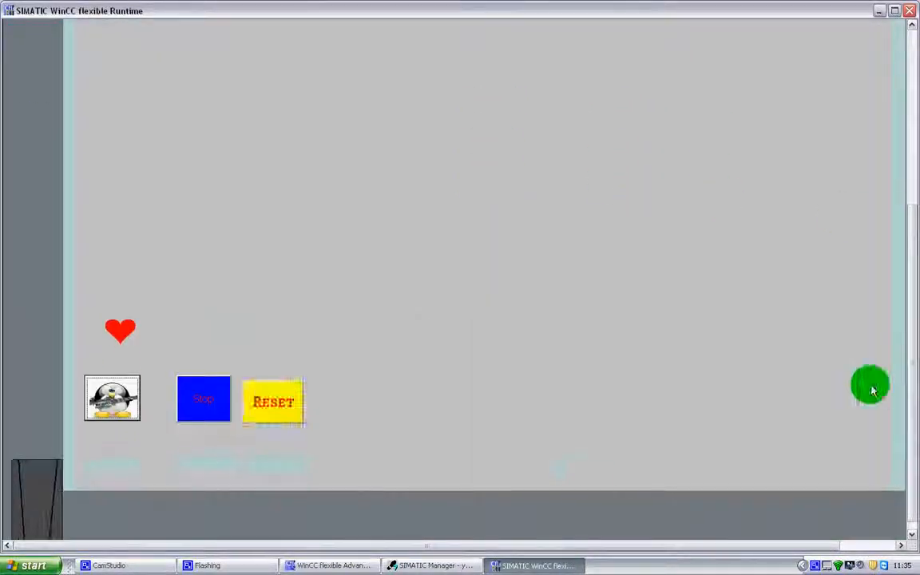
left_click(262, 415)
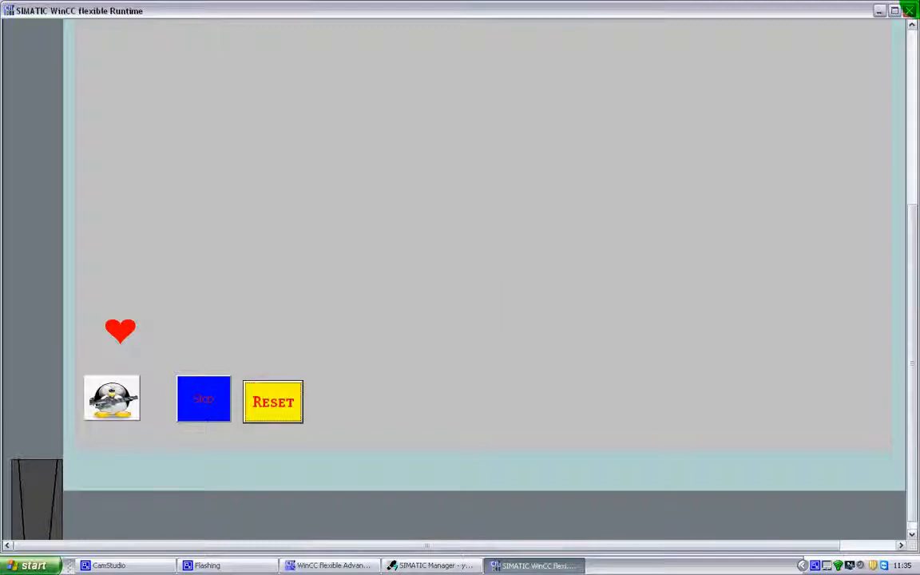
left_click(909, 10)
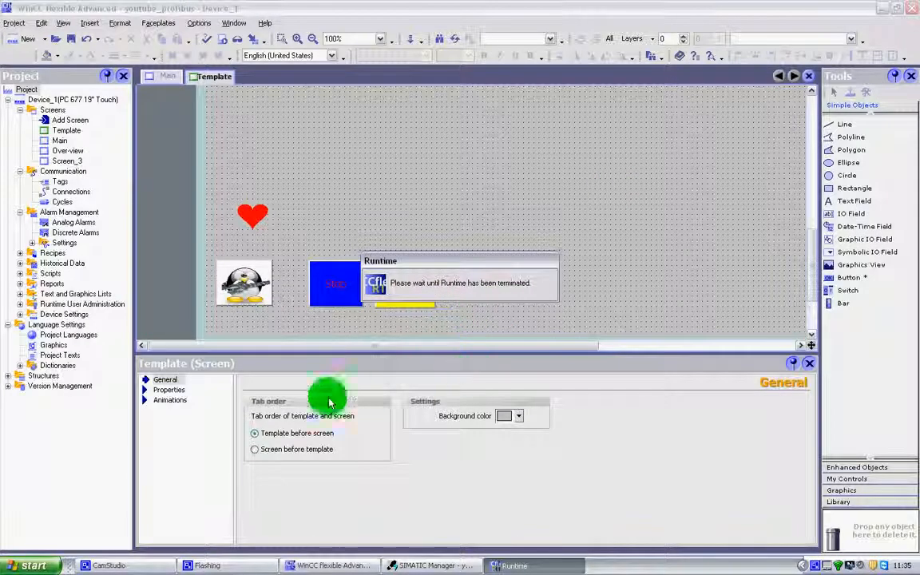
Examine the authorizations available for the Reset button's runtime security without assigning one
left_click(417, 300)
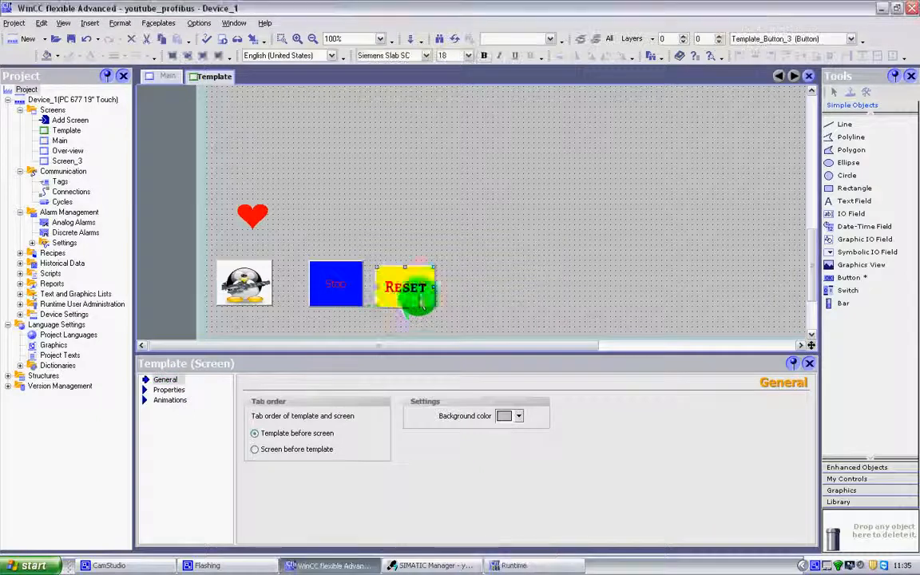
left_click(169, 452)
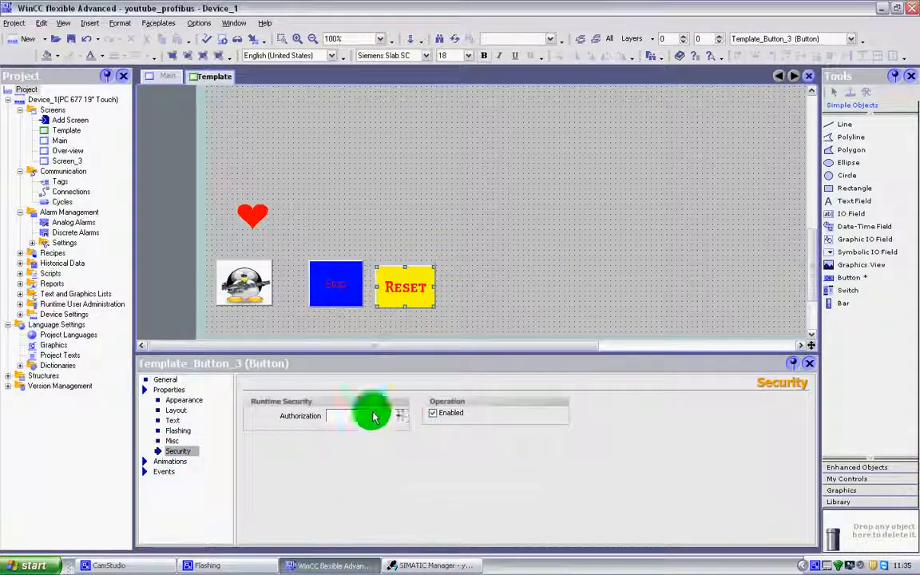
left_click(398, 418)
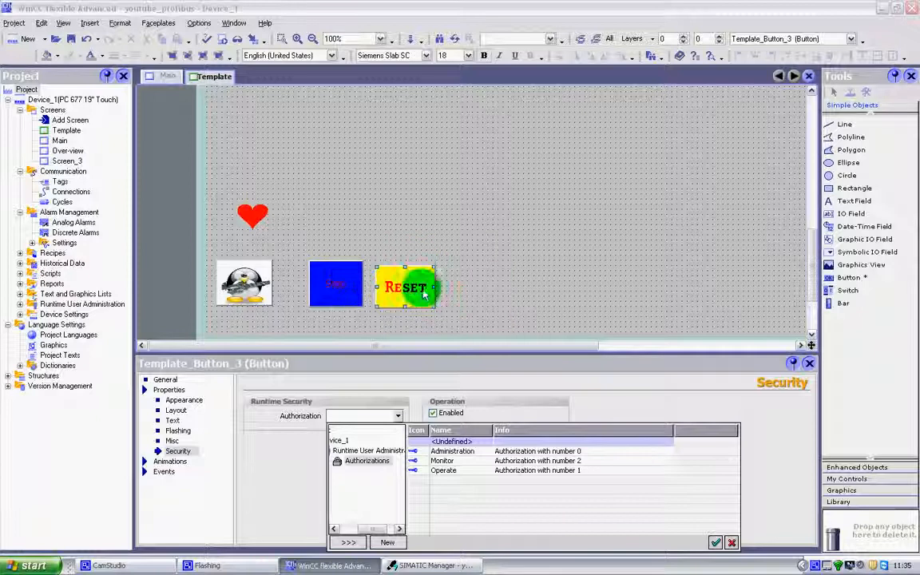
left_click(488, 294)
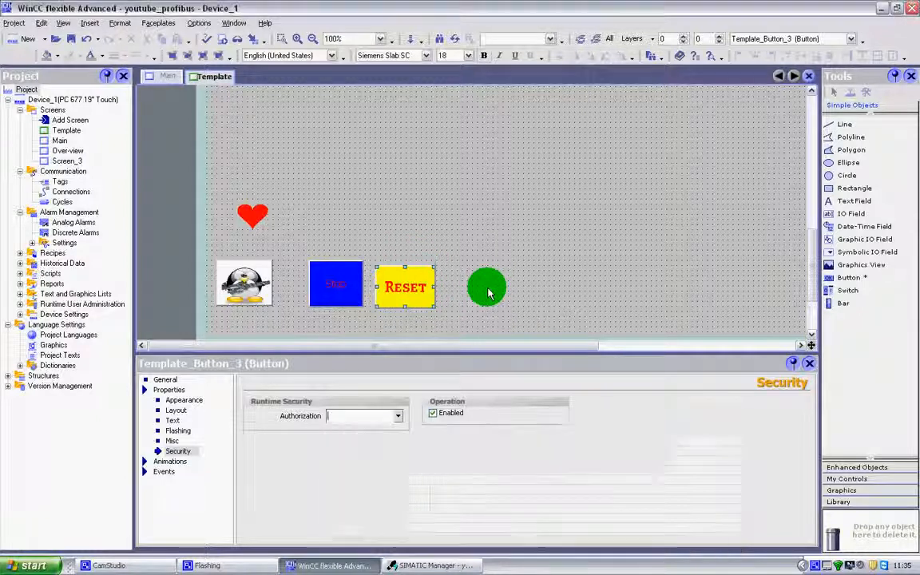
left_click(397, 416)
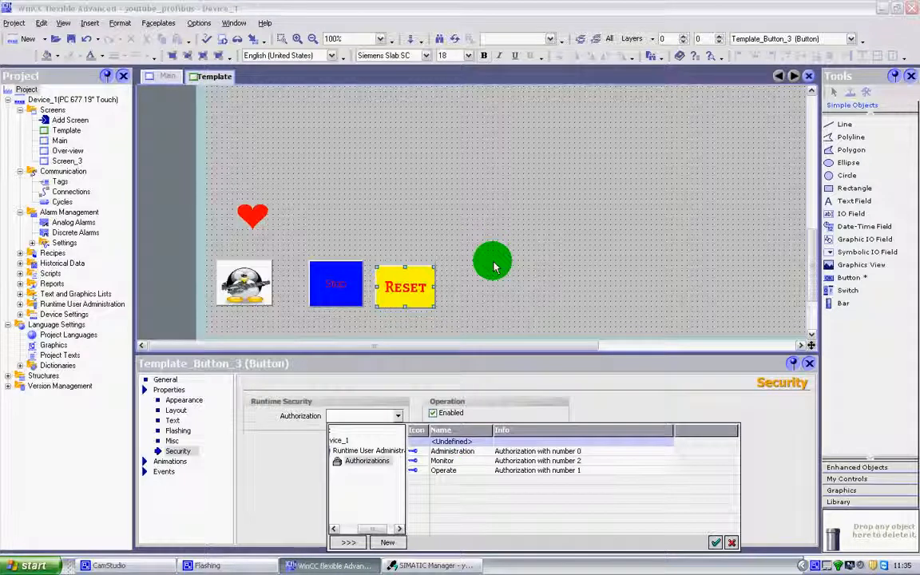
left_click(494, 267)
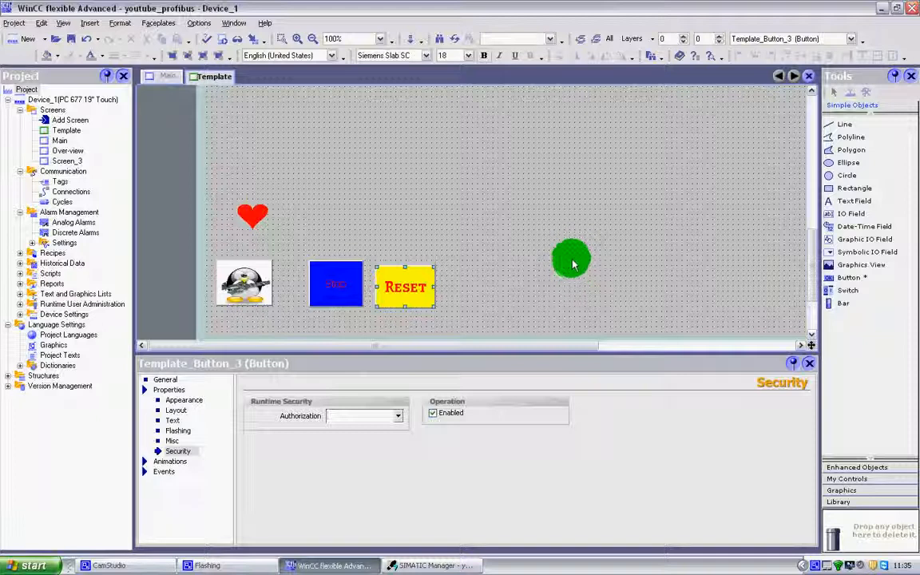
Enable the Reset button's Visibility animation with tag M0.1, type Bit and object state Visible, and nudge the button slightly up and right
left_click(174, 462)
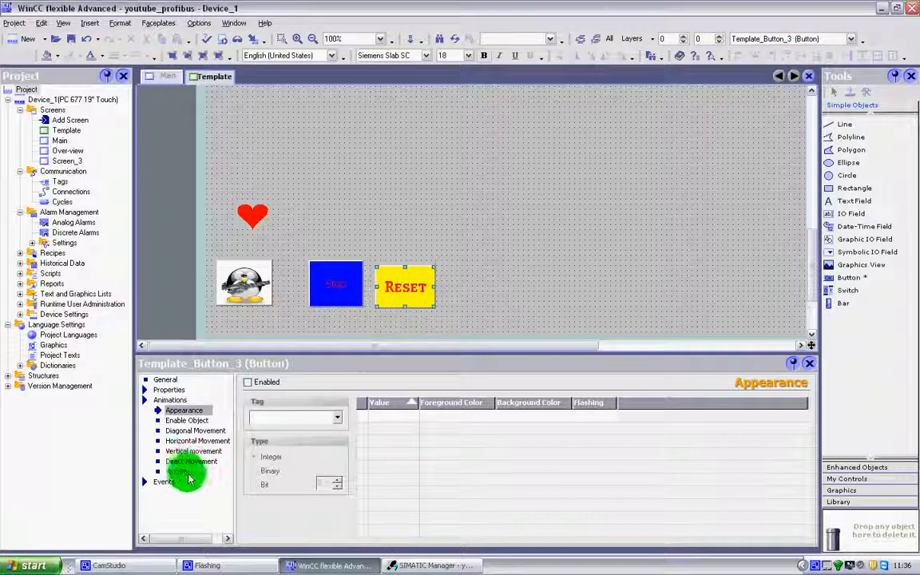
left_click(177, 471)
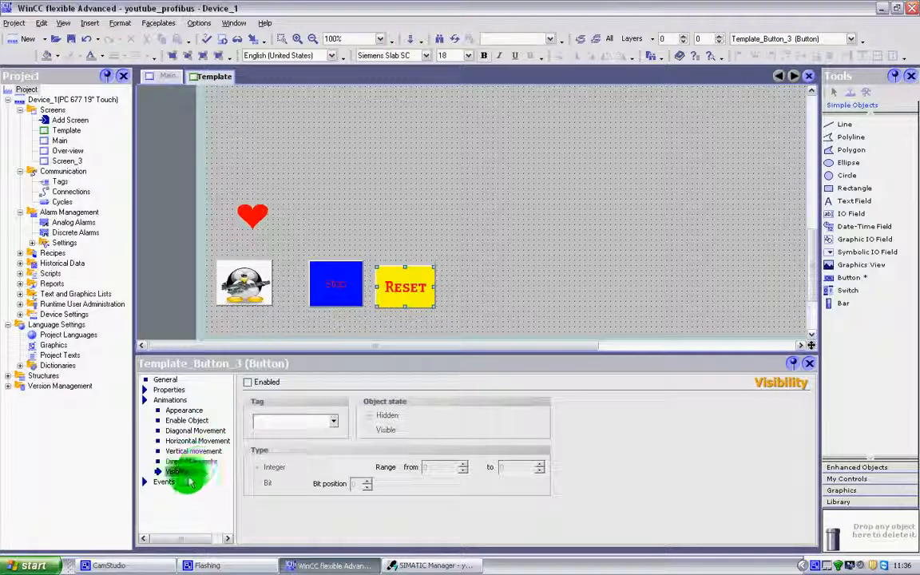
left_click(251, 386)
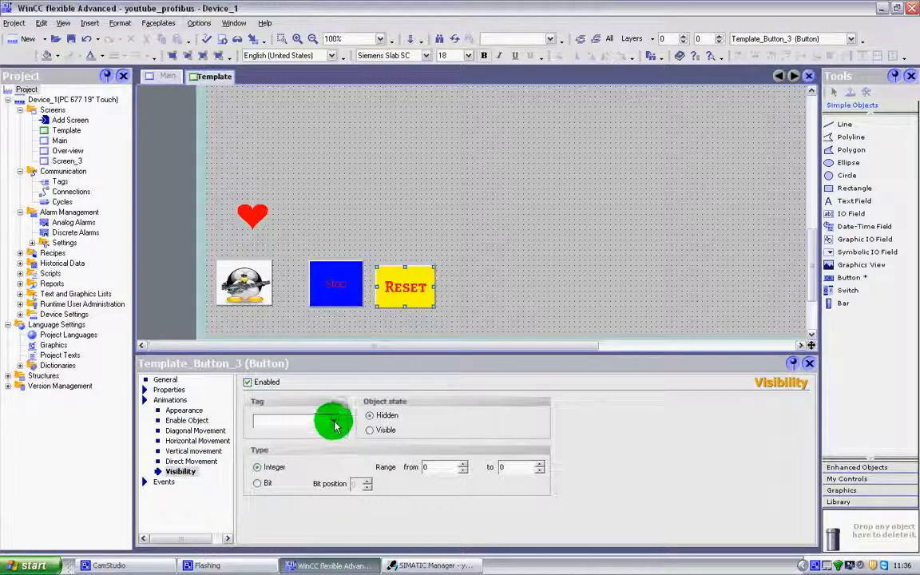
left_click(334, 422)
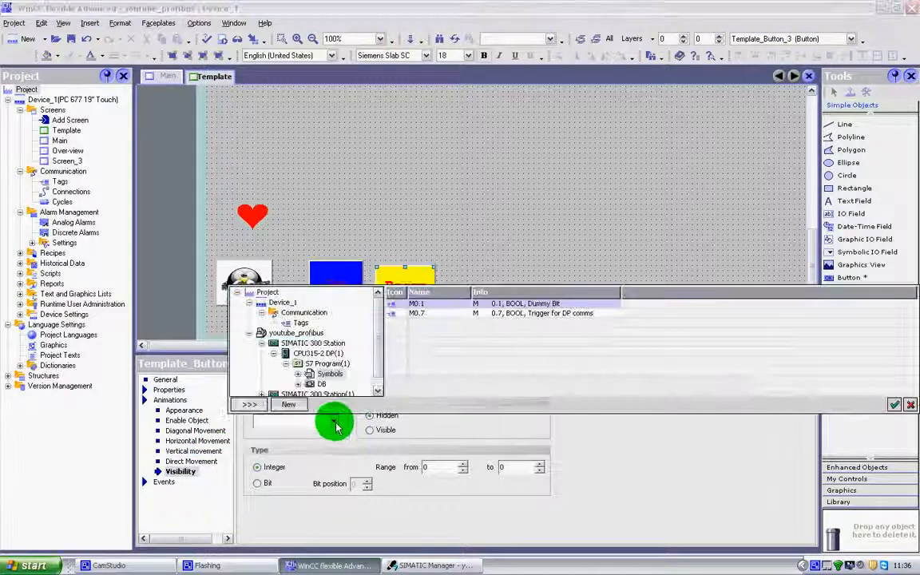
double_click(406, 310)
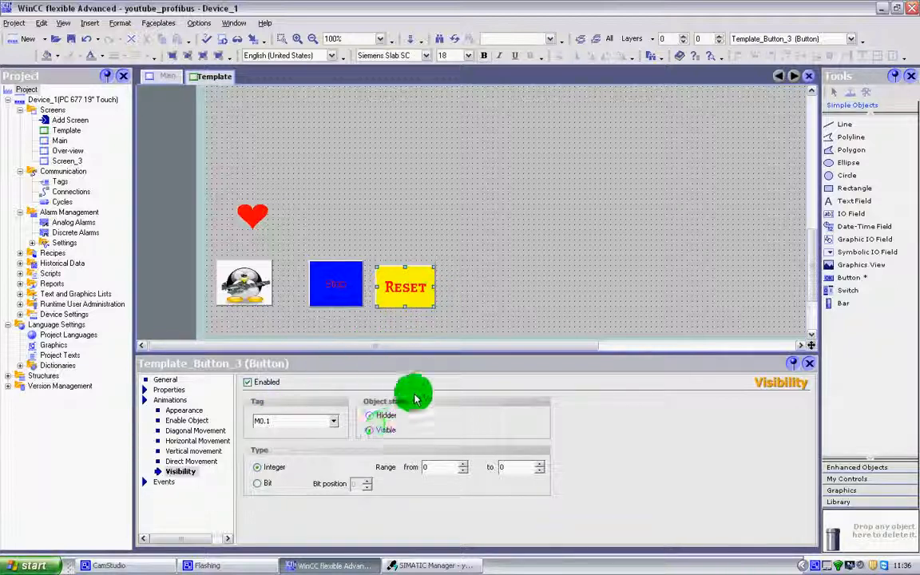
left_click(369, 415)
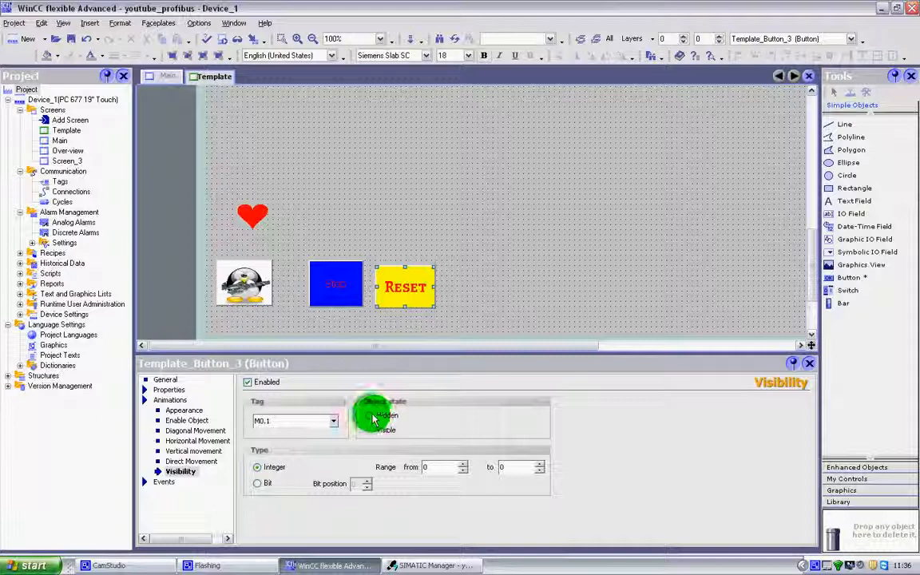
left_click(259, 483)
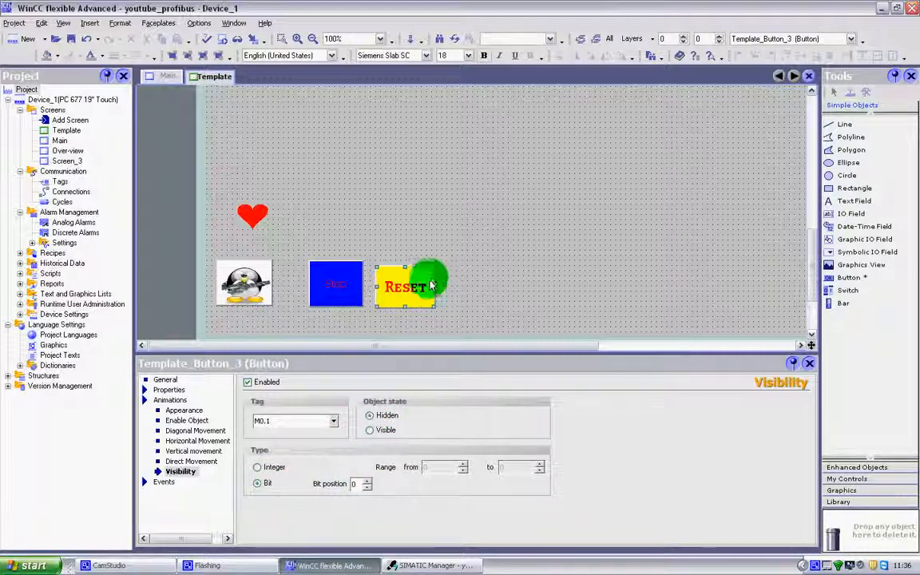
left_click_drag(417, 289, 423, 279)
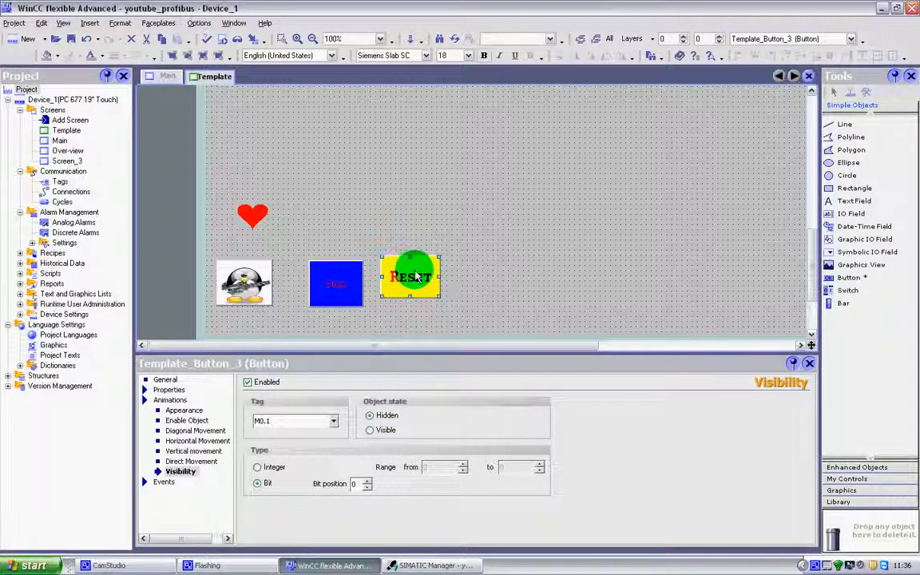
left_click(385, 432)
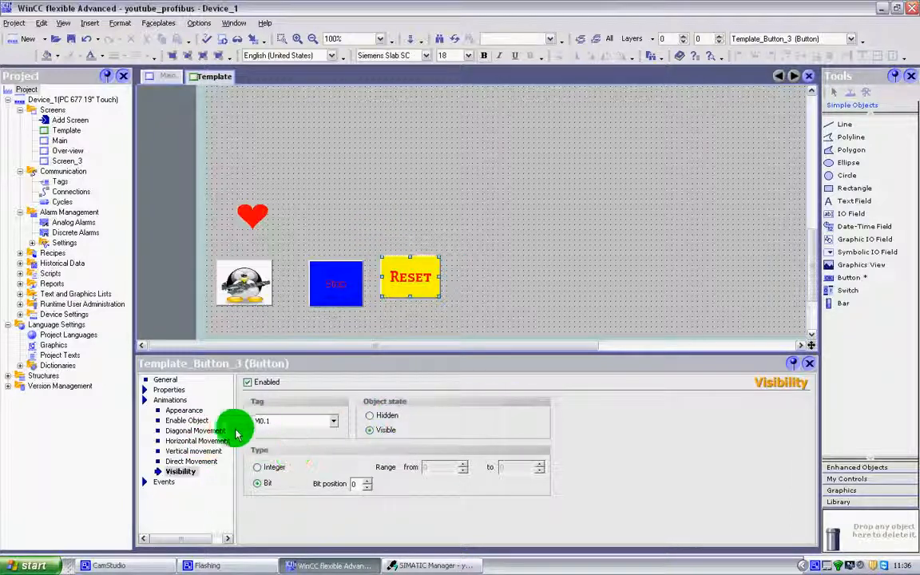
Enable the Reset button's Enable Object animation with tag M0.7, type Bit and object state Disabled
left_click(178, 420)
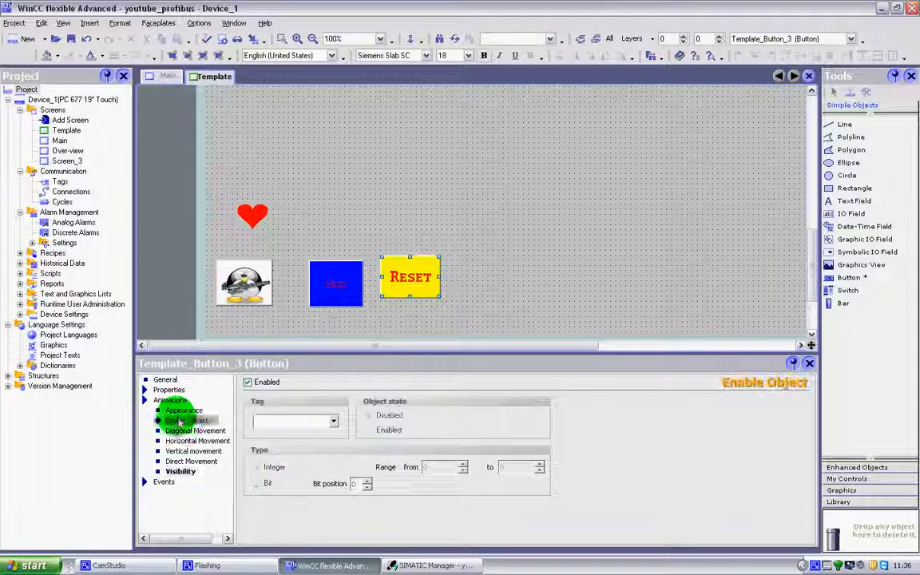
left_click(249, 382)
left_click(333, 421)
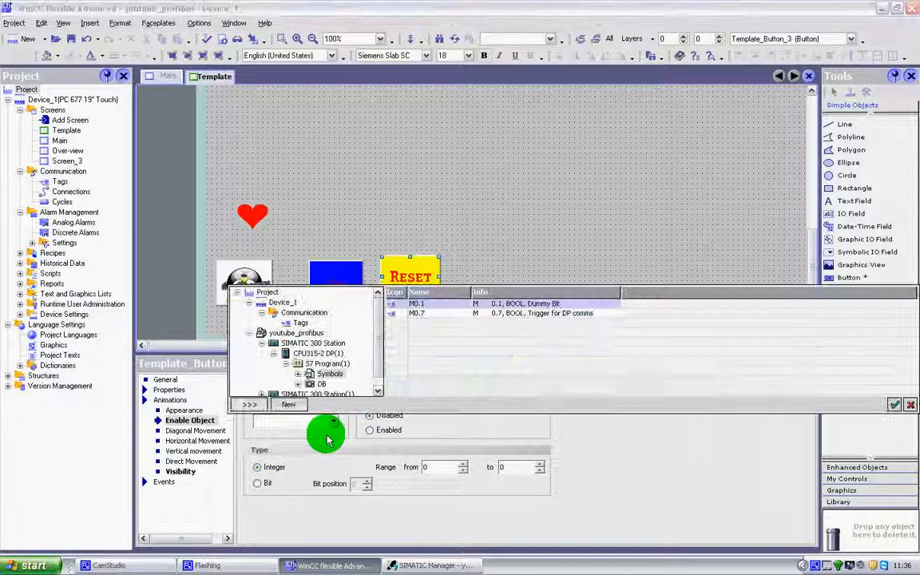
double_click(500, 317)
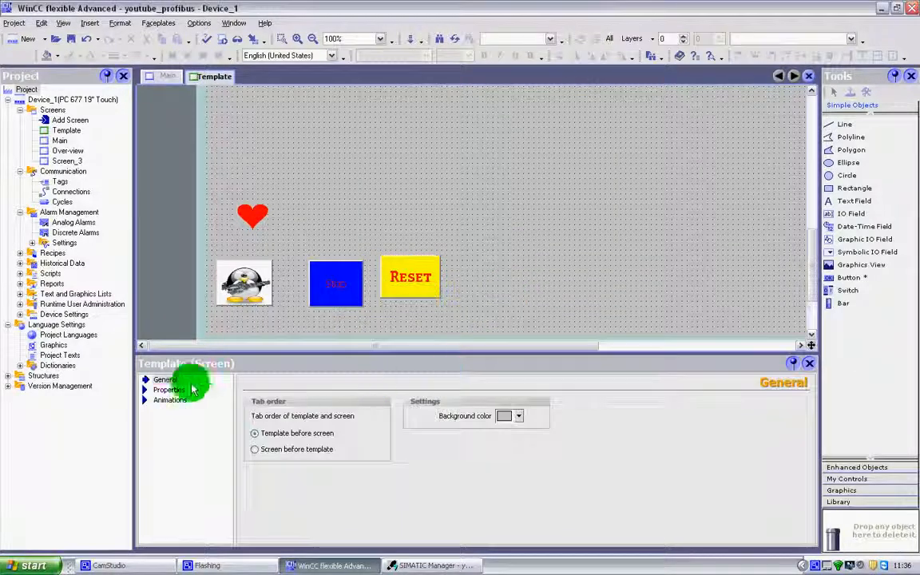
left_click(391, 272)
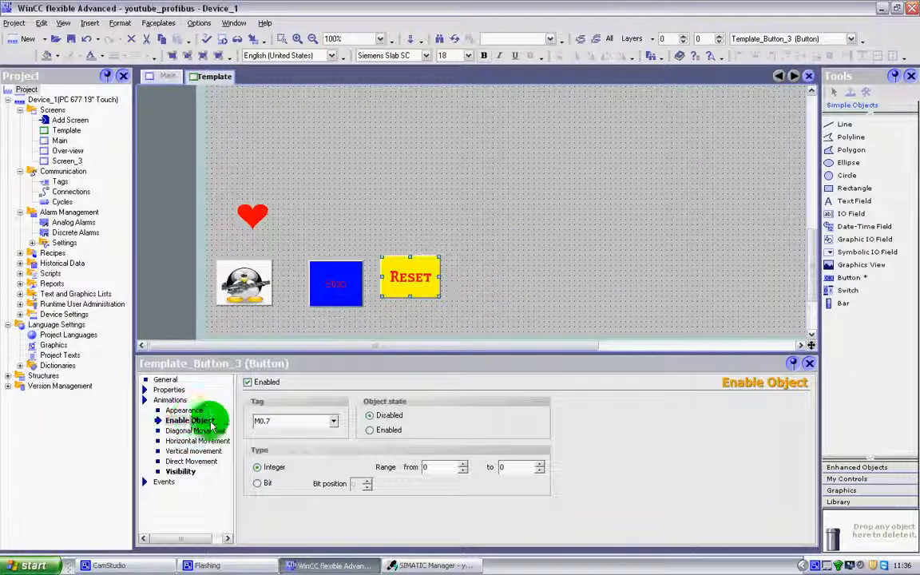
left_click(261, 485)
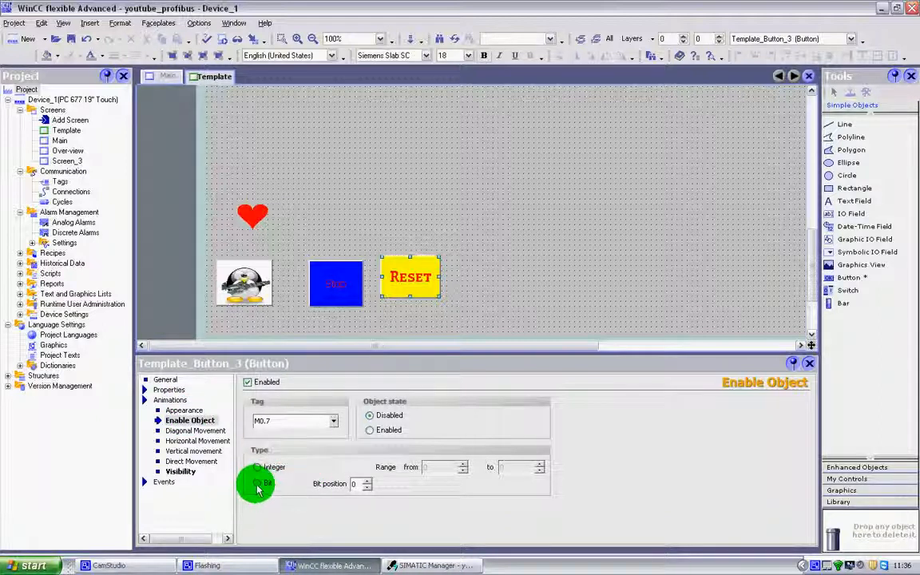
left_click(393, 432)
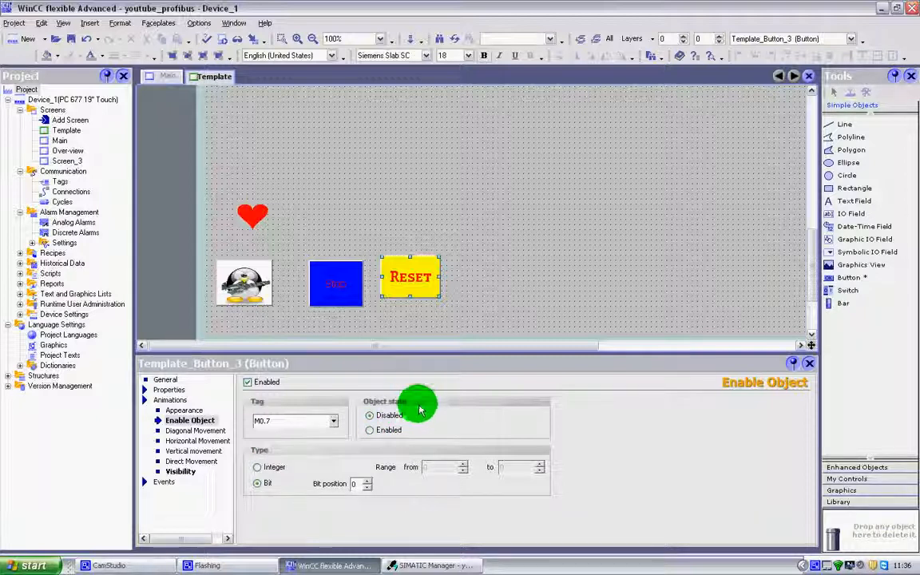
Review the Reset button's diagonal, horizontal and vertical movement animations, and move the button slightly down and left, beside Stop
left_click(189, 440)
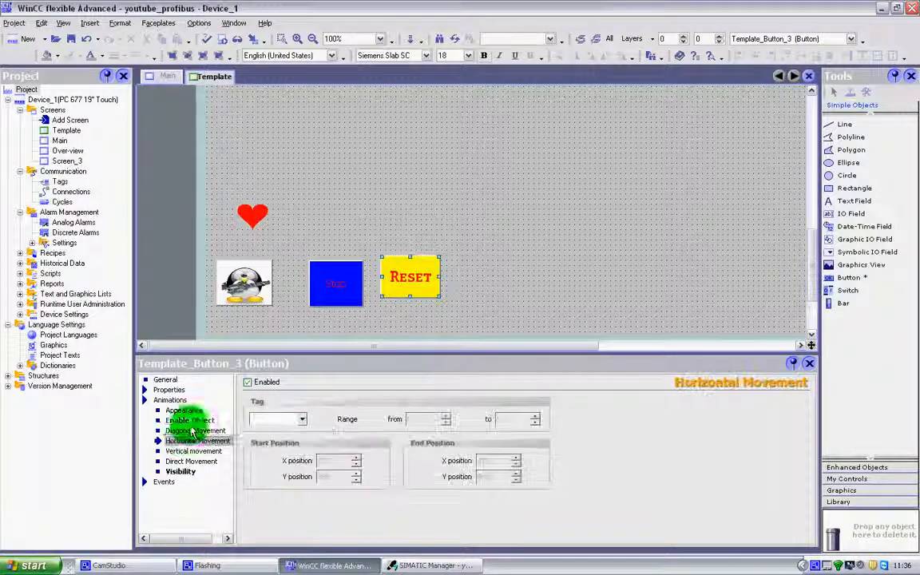
left_click(192, 431)
left_click(188, 441)
left_click(186, 452)
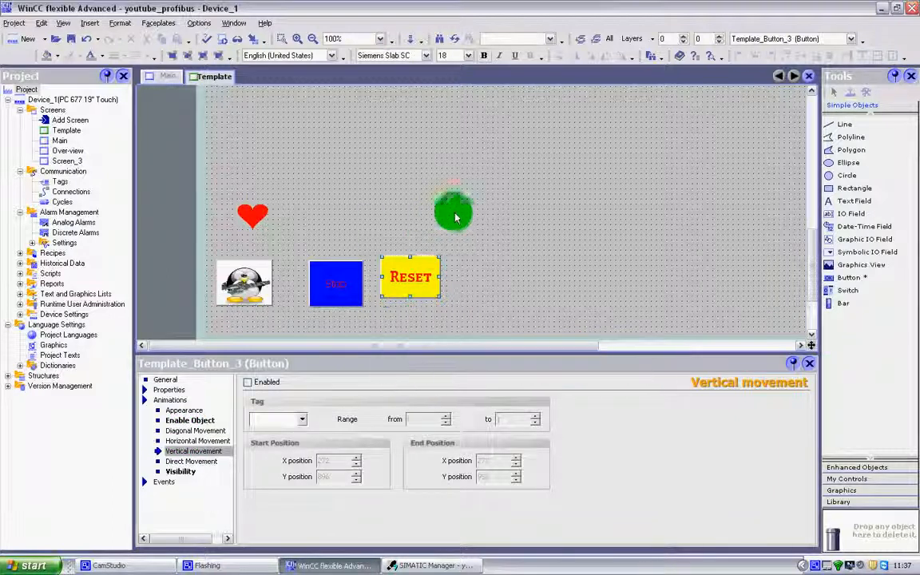
left_click_drag(406, 276, 428, 281)
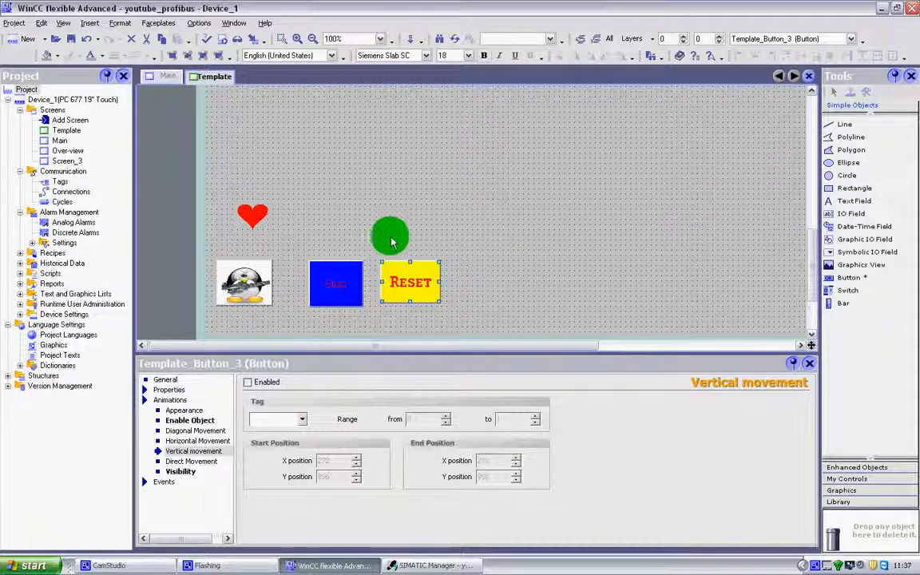
mouse_move(409, 266)
left_mouse_down()
mouse_move(309, 182)
mouse_move(783, 180)
mouse_move(452, 292)
mouse_move(417, 276)
left_mouse_up()
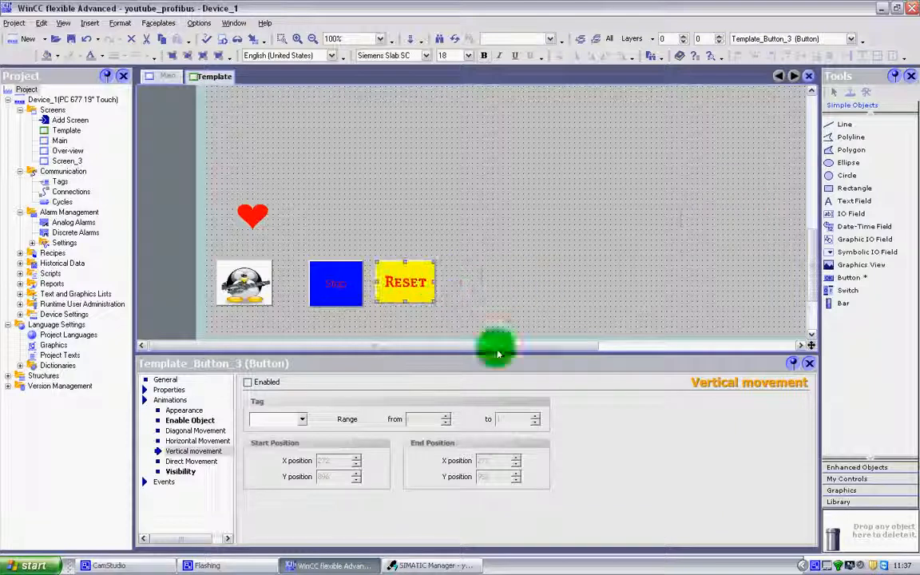
Enable the Reset button's Direct Movement animation and browse the tags for the X position offset without choosing one
left_click(198, 462)
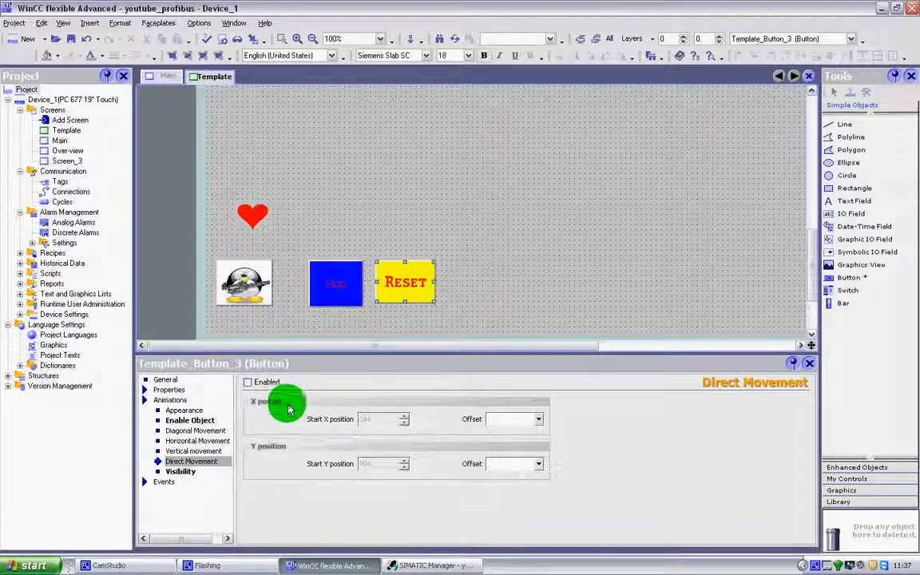
left_click(247, 384)
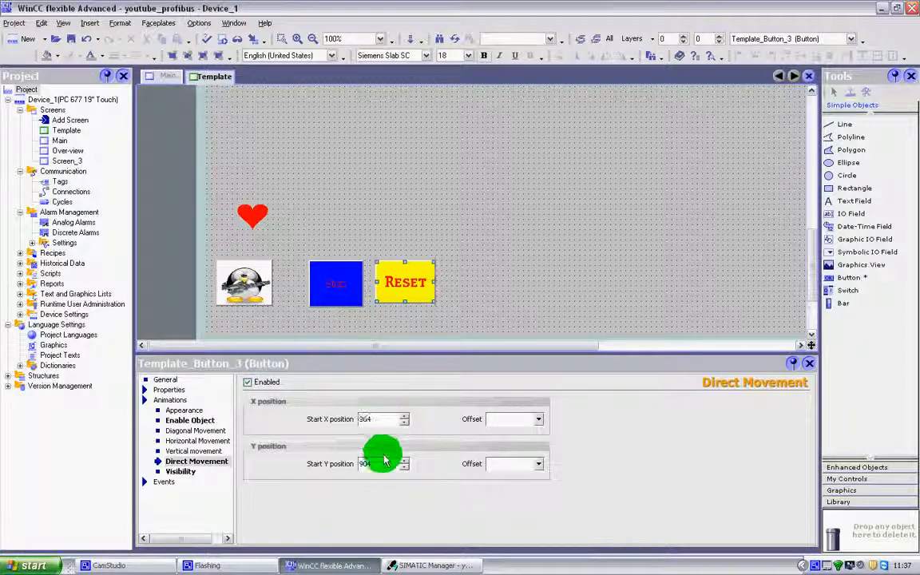
left_click(537, 420)
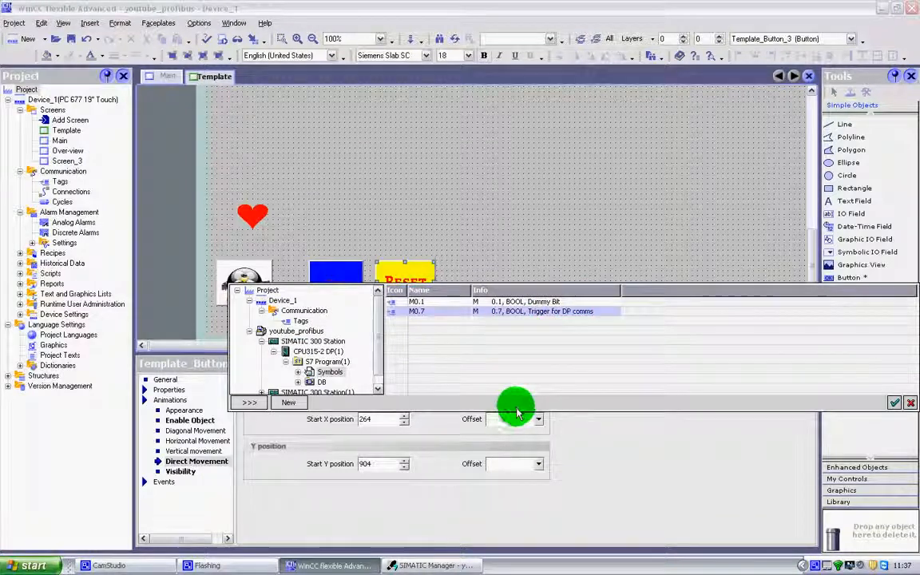
left_click(518, 417)
left_click(540, 420)
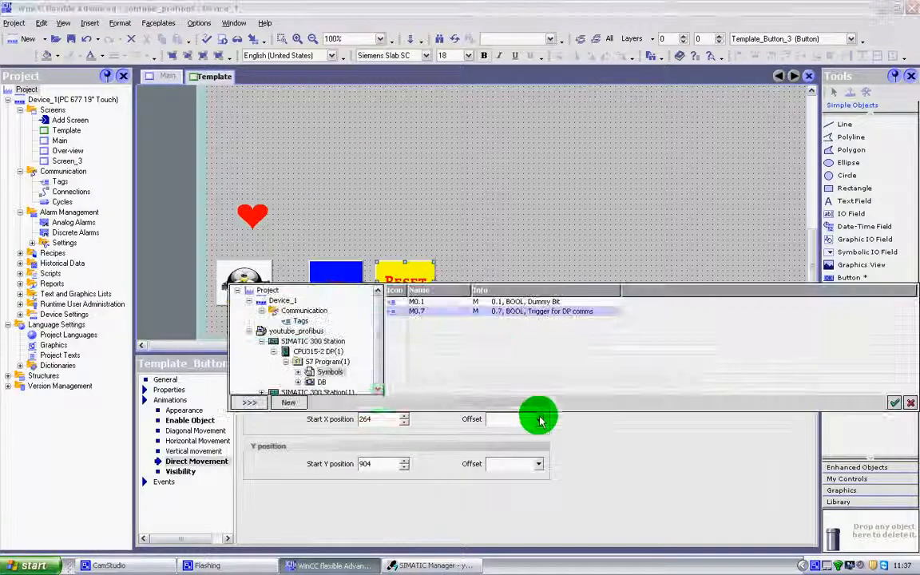
left_click(659, 213)
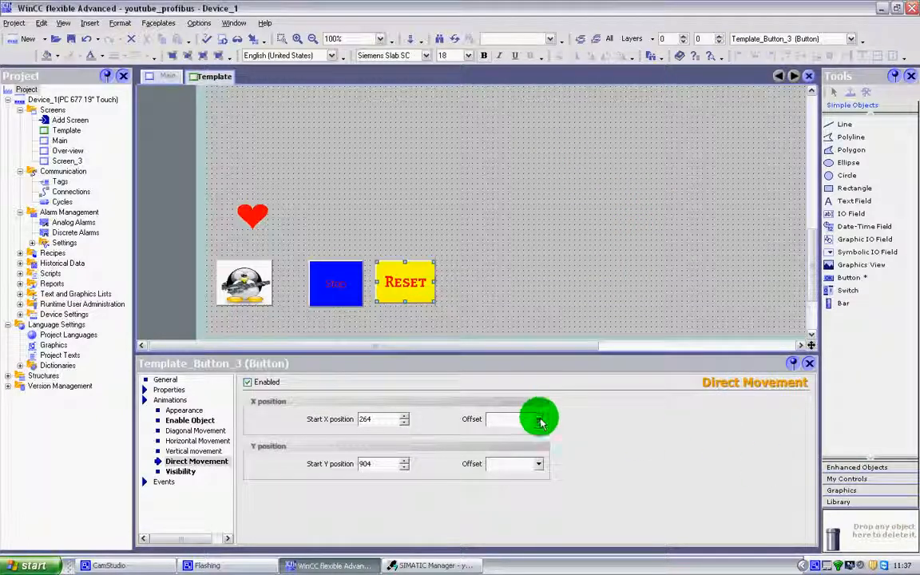
Review the Reset button's events, animations, appearance properties and general settings
left_click(177, 483)
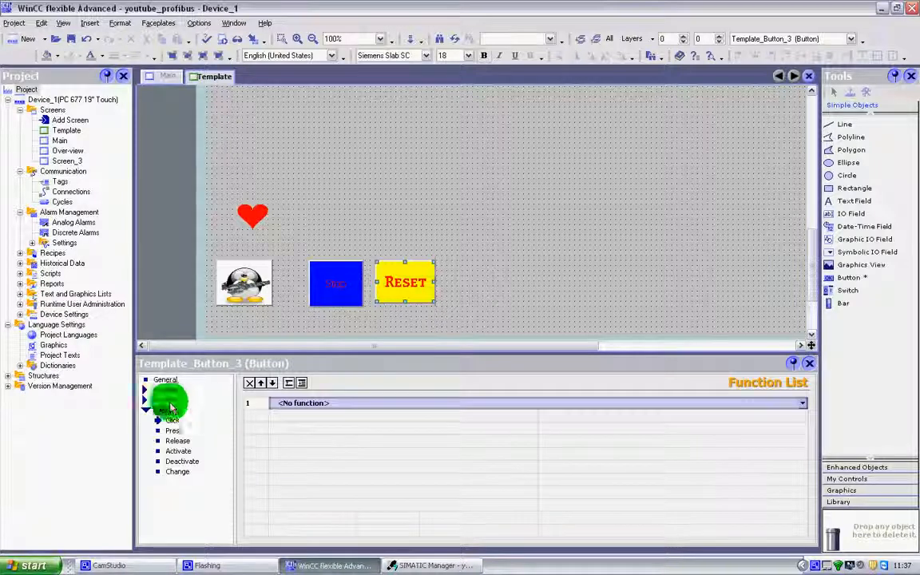
left_click(168, 399)
left_click(183, 411)
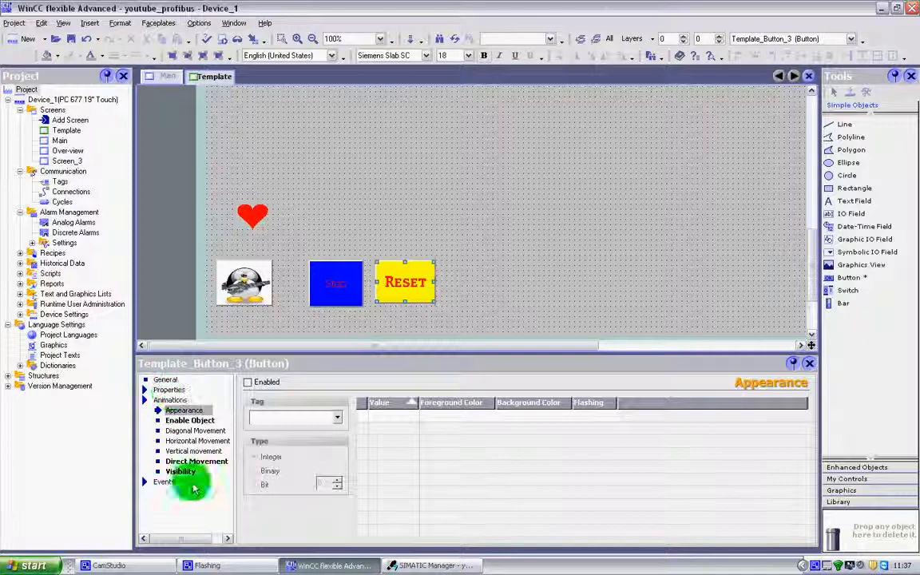
left_click(169, 389)
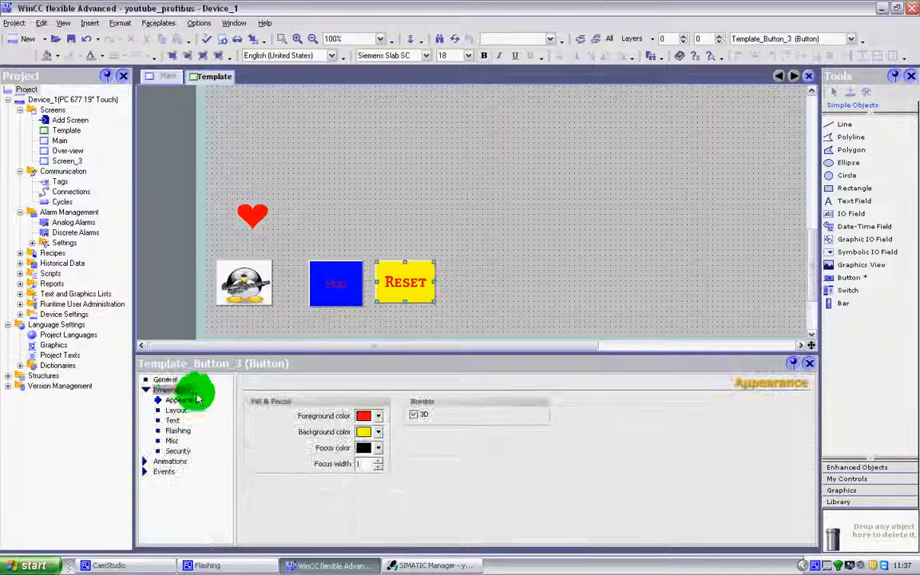
left_click(169, 381)
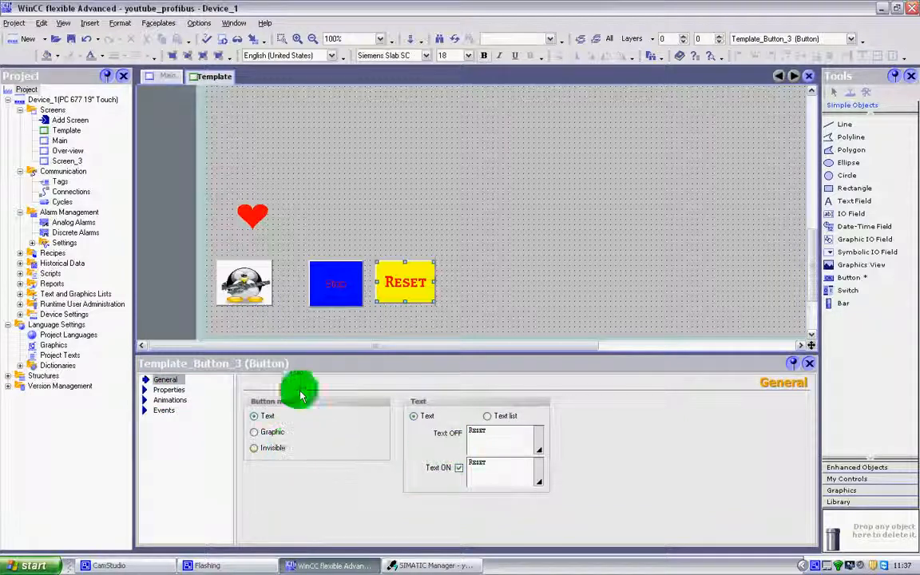
left_click(171, 390)
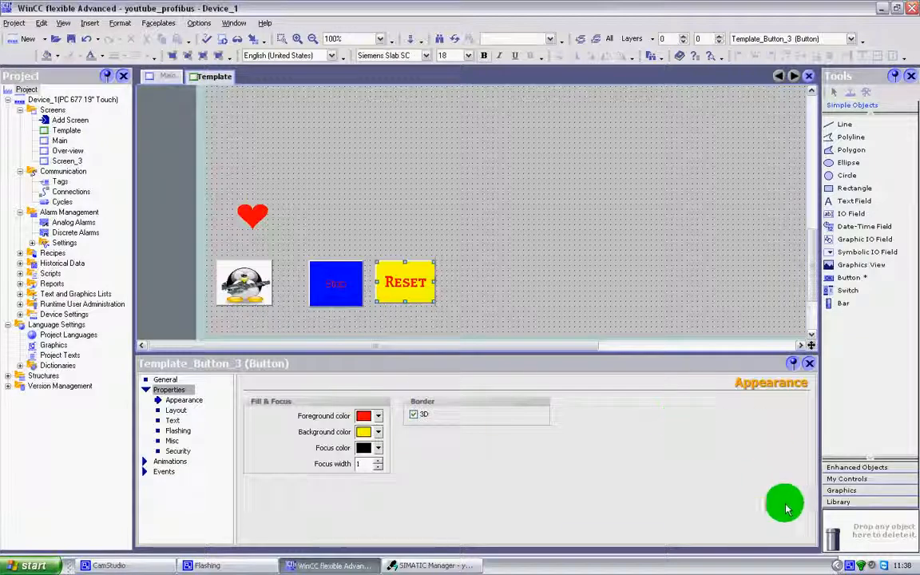
right_click(849, 565)
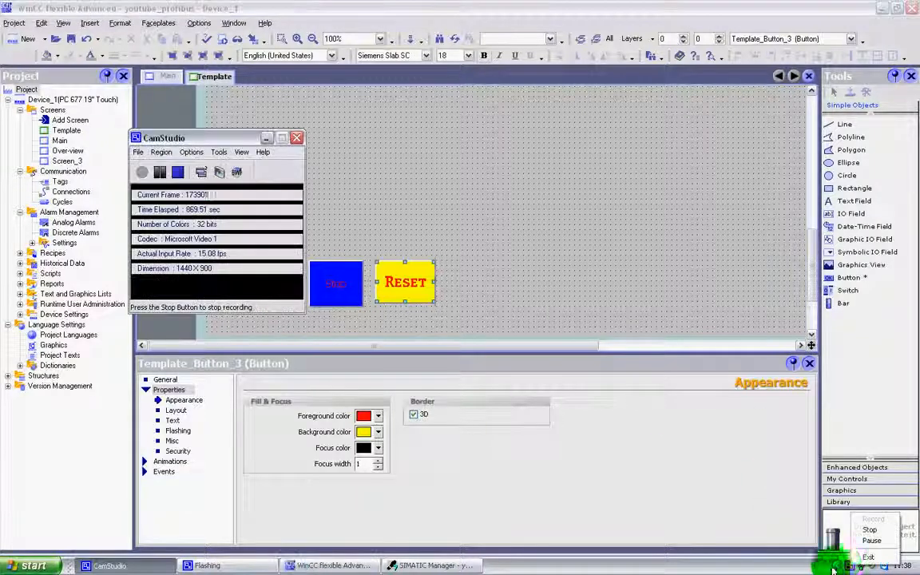